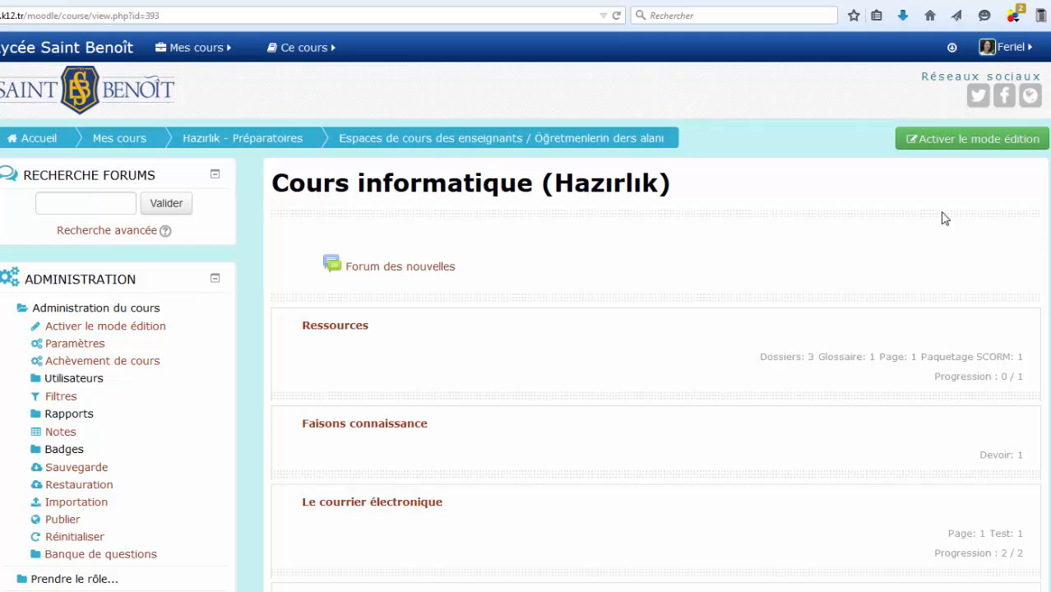
Turn on editing mode for the course and open the settings of the quiz "Je sais tout sur la messagerie (Evaluation)"
left_click(964, 143)
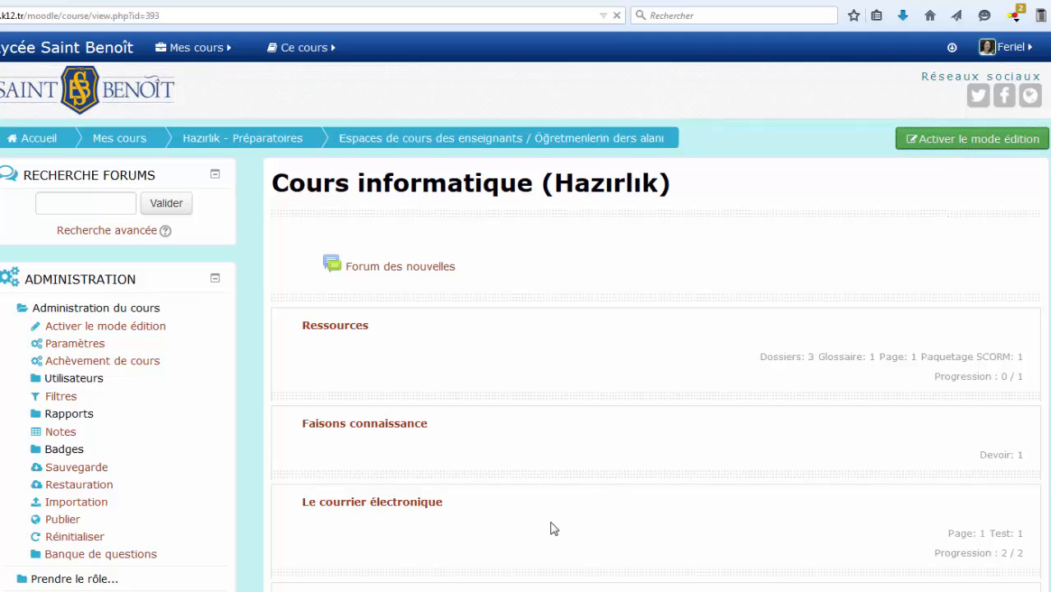
scroll(374, 446, "down", 2)
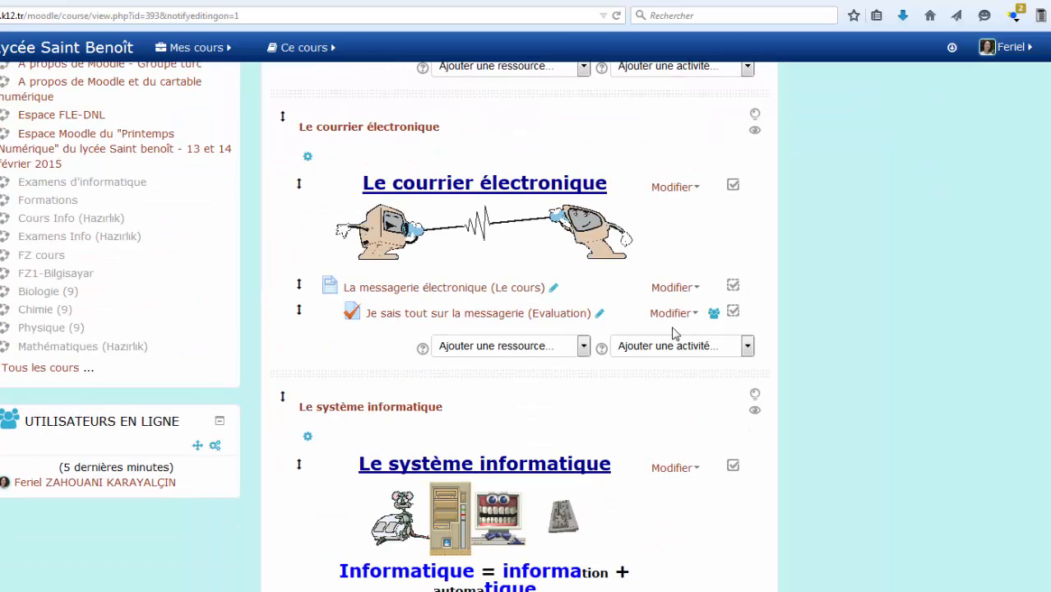
left_click(694, 313)
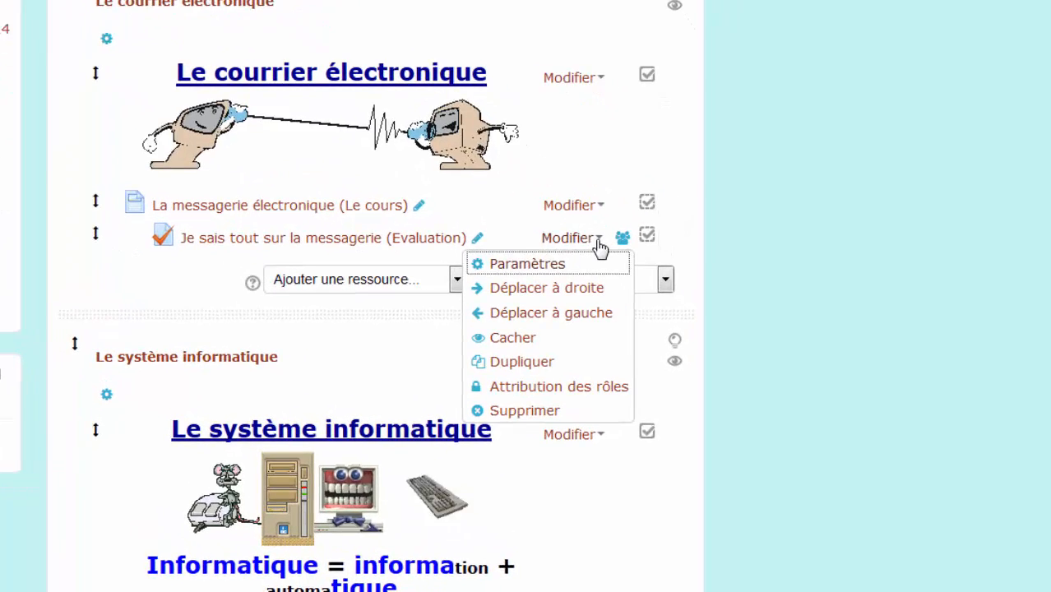
left_click(584, 261)
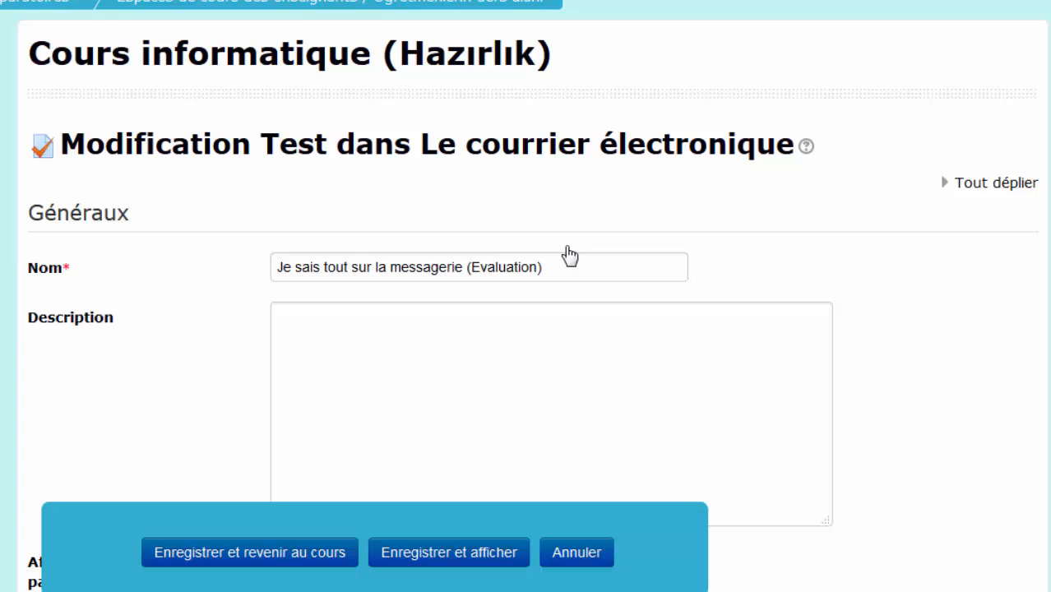
Expand the "Feedback global" section in the quiz settings
scroll(568, 255, "down", 5)
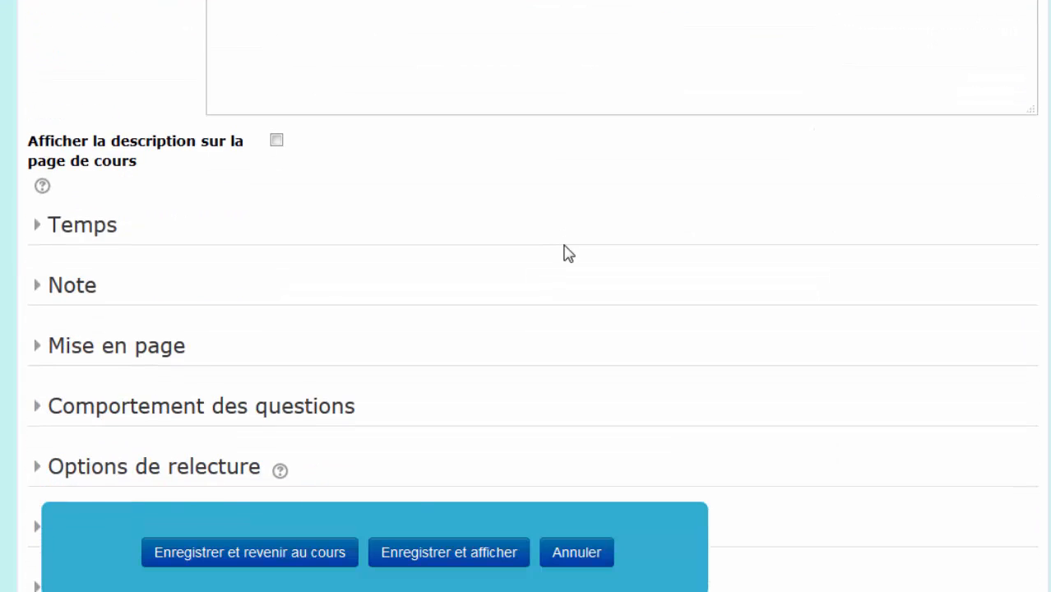
scroll(565, 251, "down", 4)
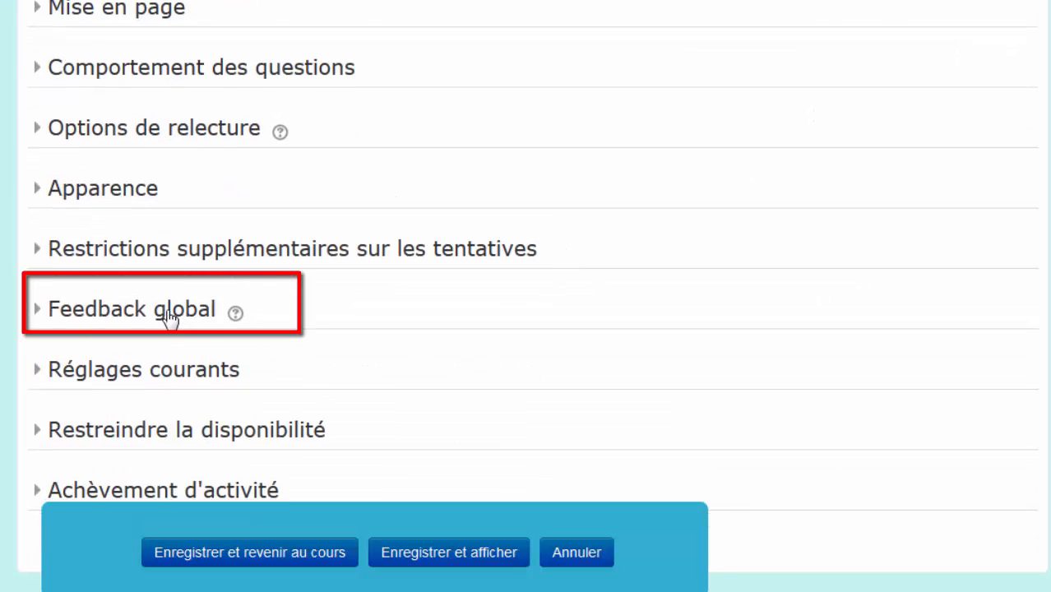
left_click(167, 316)
scroll(206, 311, "down", 1)
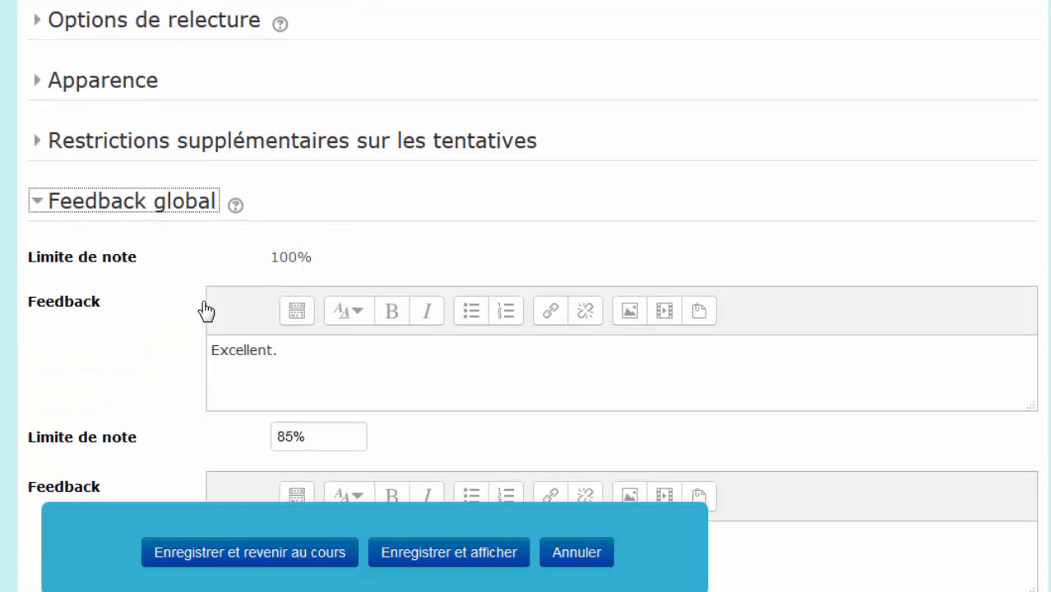
Examine each grade boundary in the overall feedback and the feedback message tied to it, from the highest range to the lowest
scroll(206, 311, "down", 1)
scroll(206, 311, "down", 1)
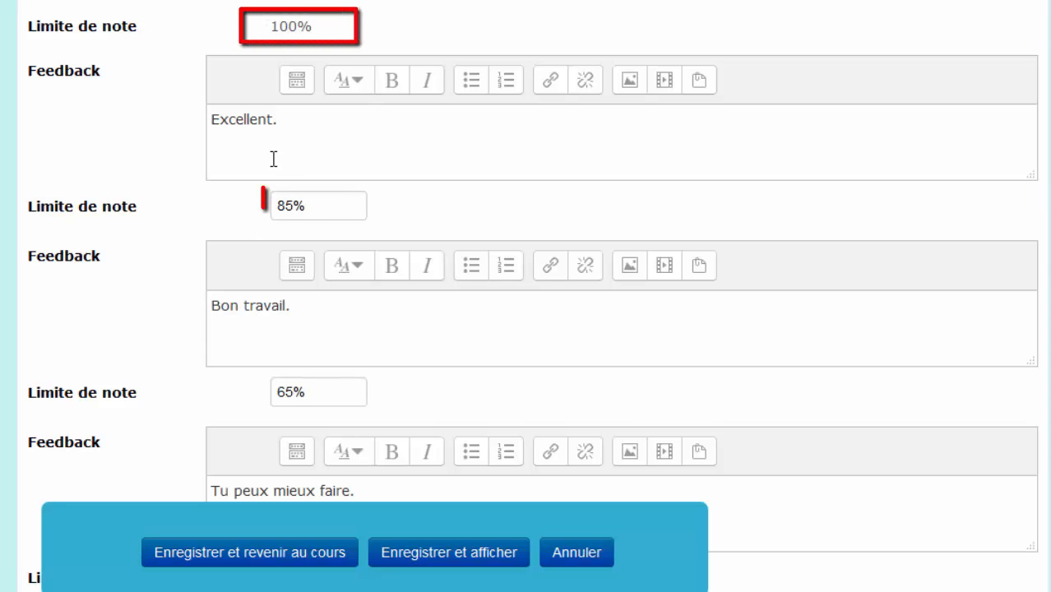
double_click(248, 304)
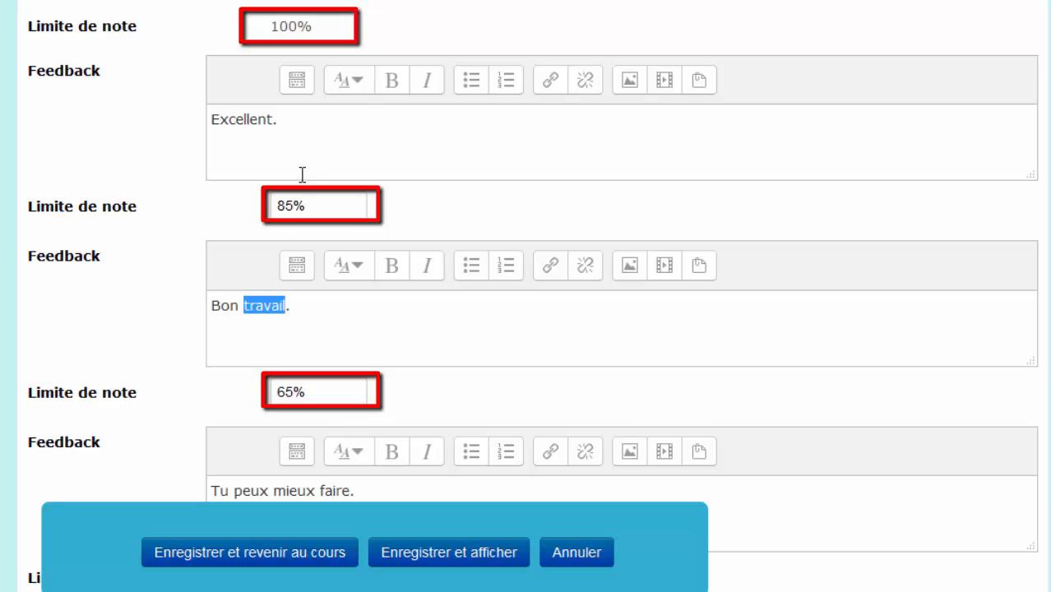
double_click(289, 26)
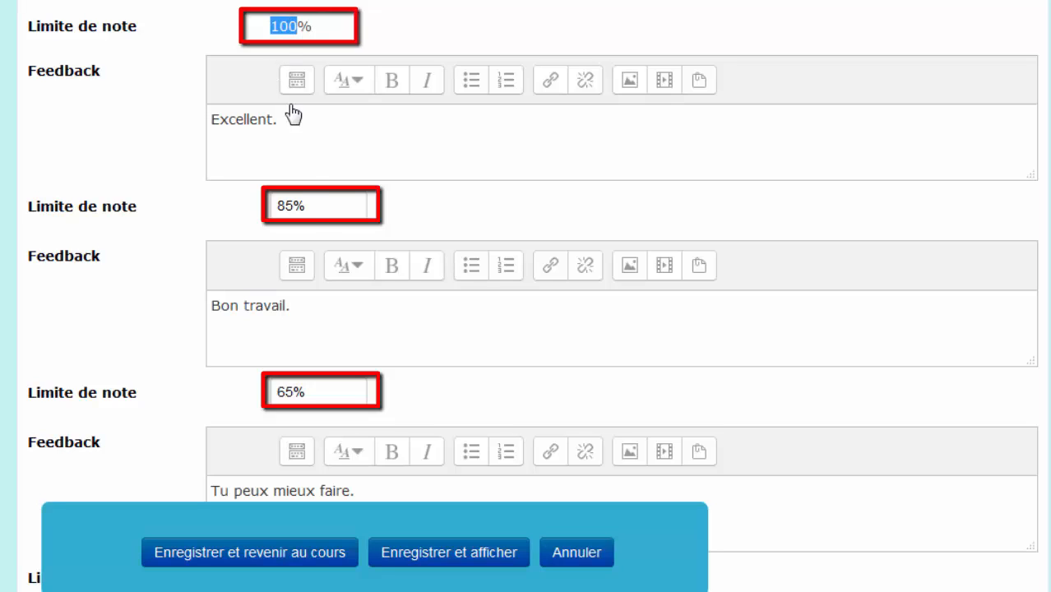
double_click(297, 207)
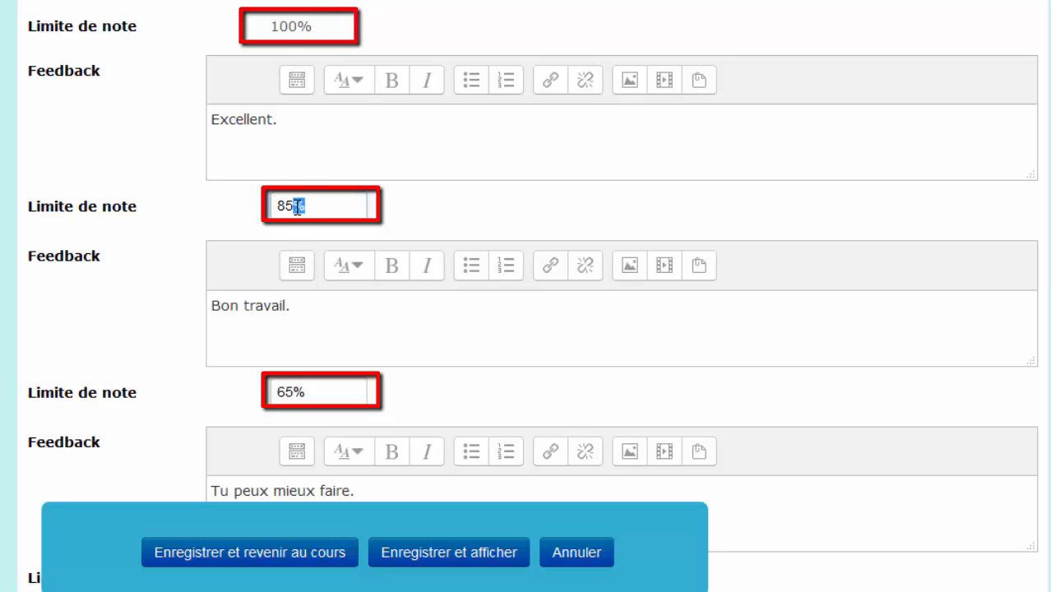
double_click(243, 118)
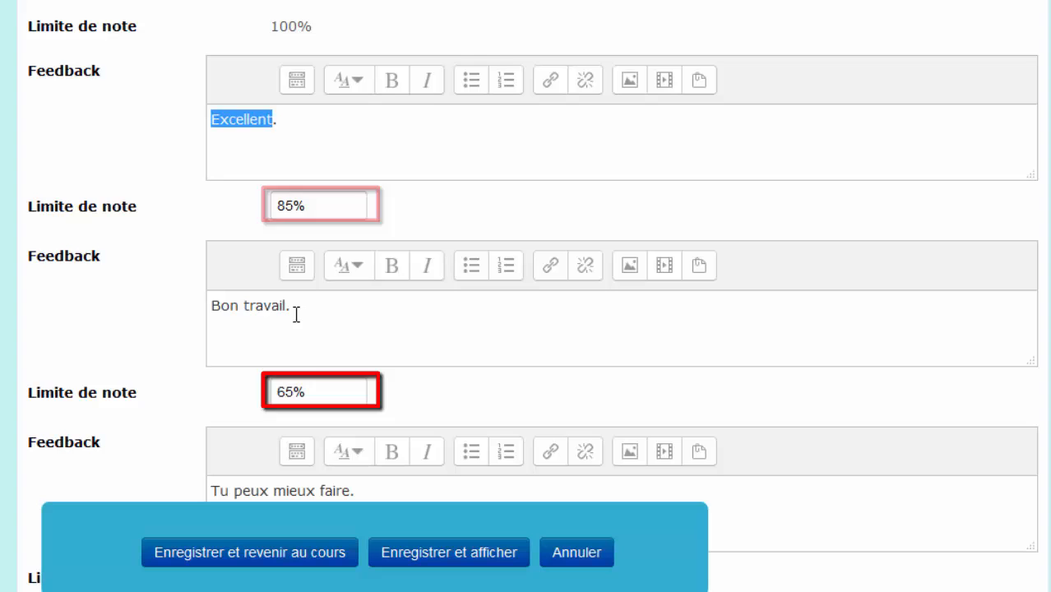
double_click(297, 392)
scroll(320, 381, "down", 3)
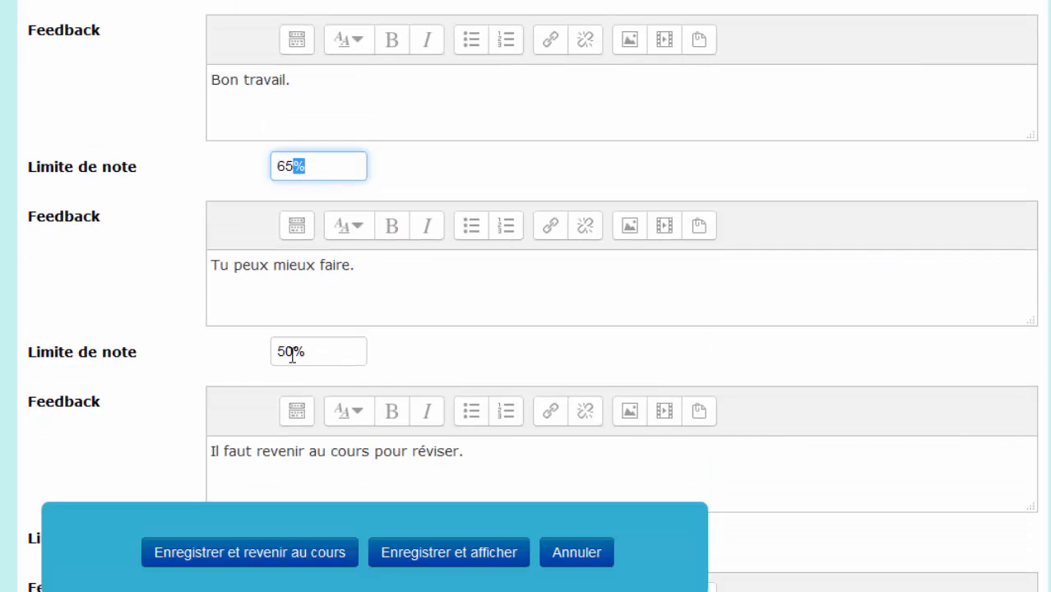
double_click(298, 352)
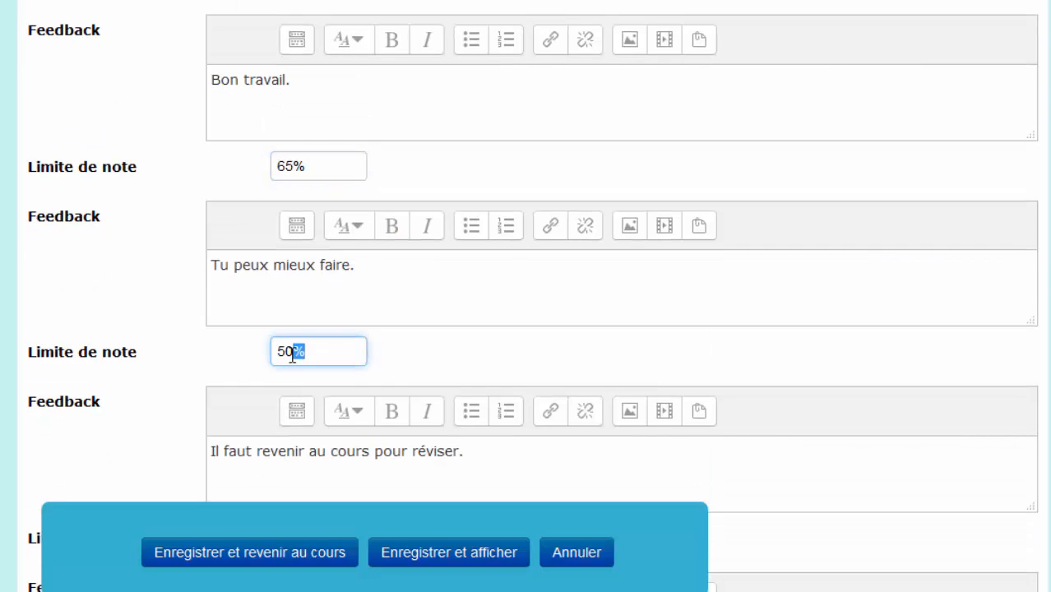
triple_click(299, 271)
scroll(283, 296, "down", 4)
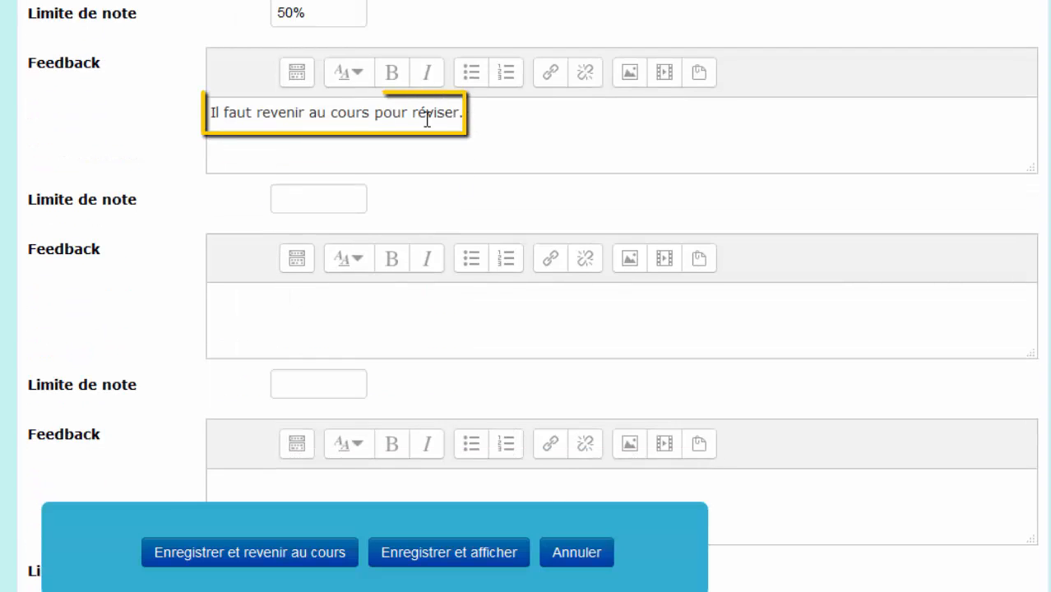
left_click_drag(465, 113, 207, 113)
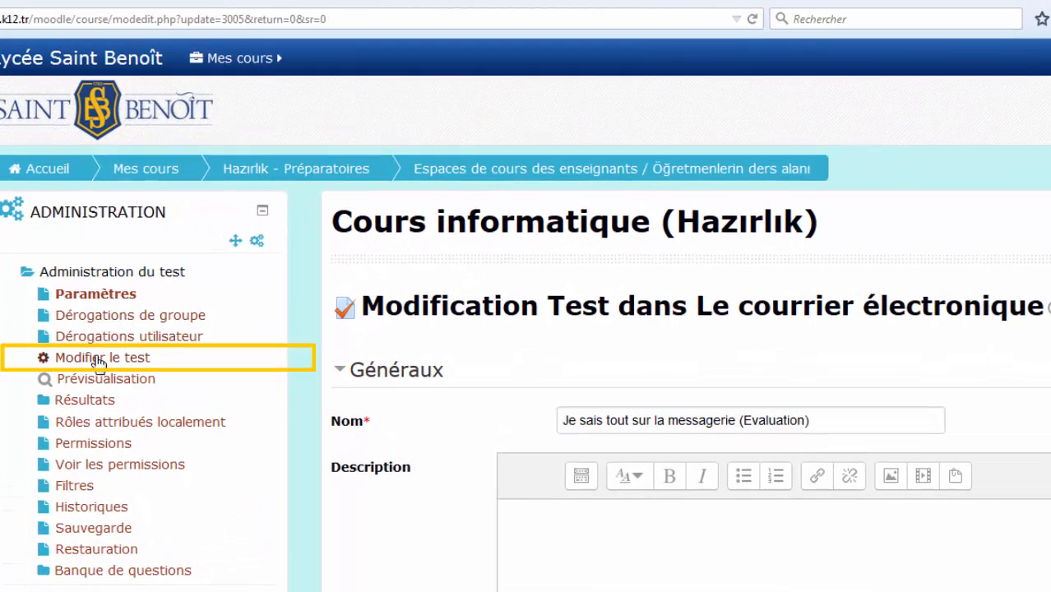
Open the quiz's question list and edit the first question, "Cochez les synonymes à messagerie électronique."
left_click(96, 358)
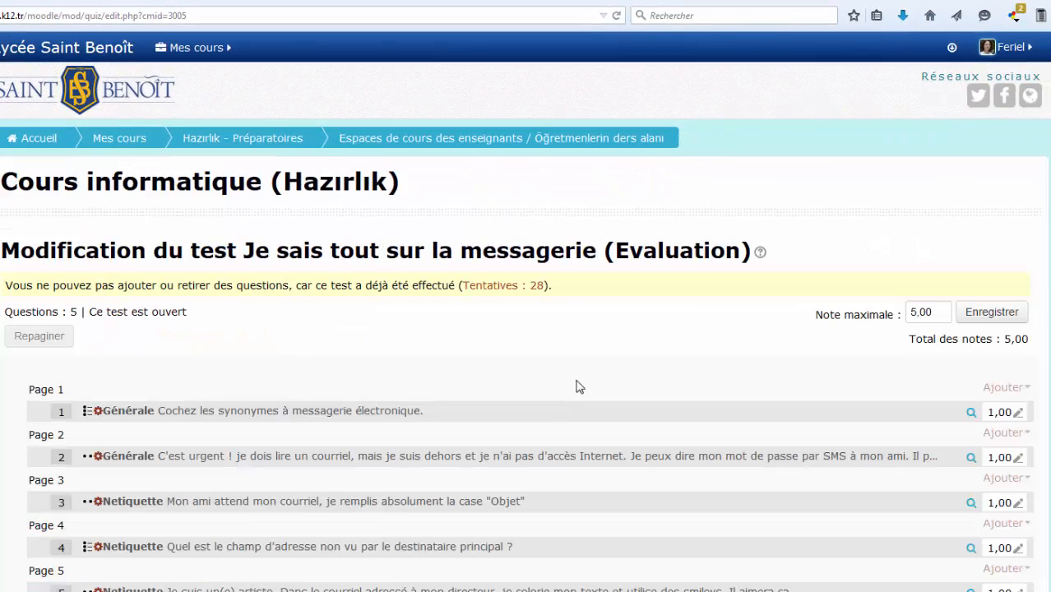
scroll(577, 382, "down", 2)
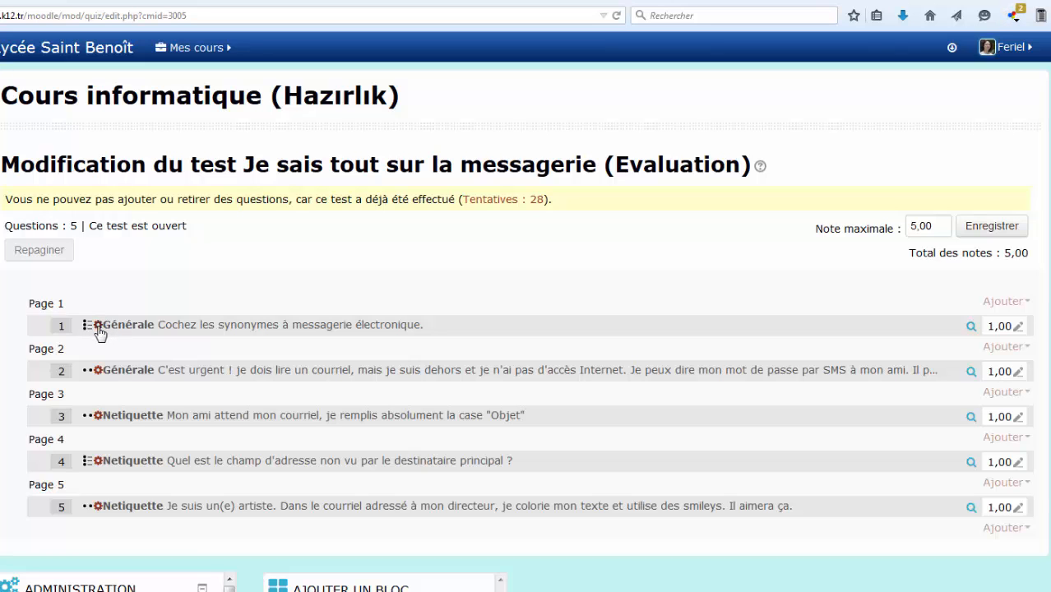
left_click(99, 328)
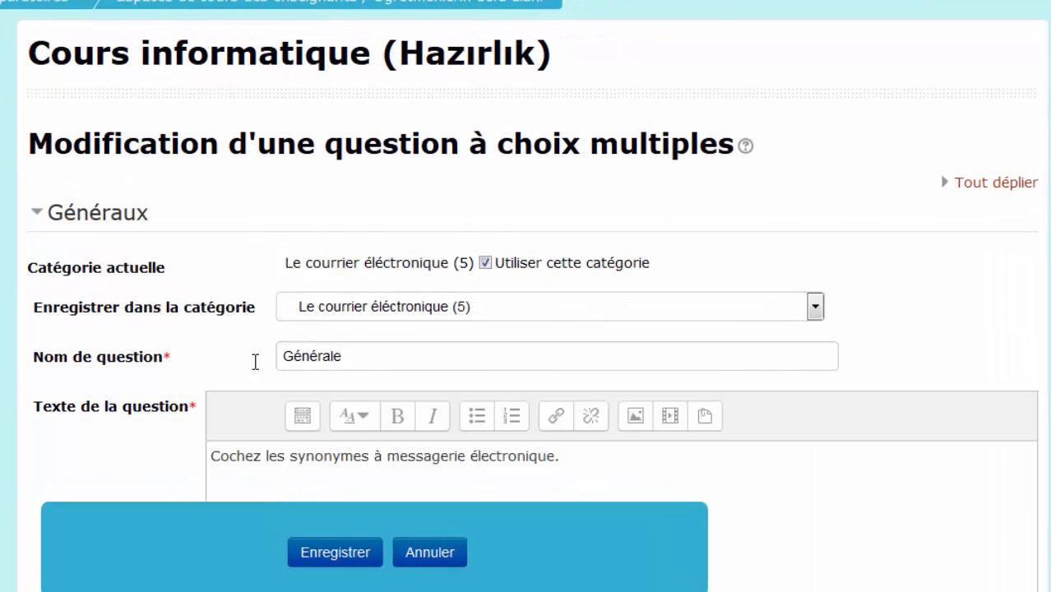
Examine the question's general feedback and the link settings behind its text "Retour au cours", closing them without changes
scroll(256, 361, "down", 3)
scroll(105, 243, "down", 3)
scroll(104, 243, "down", 3)
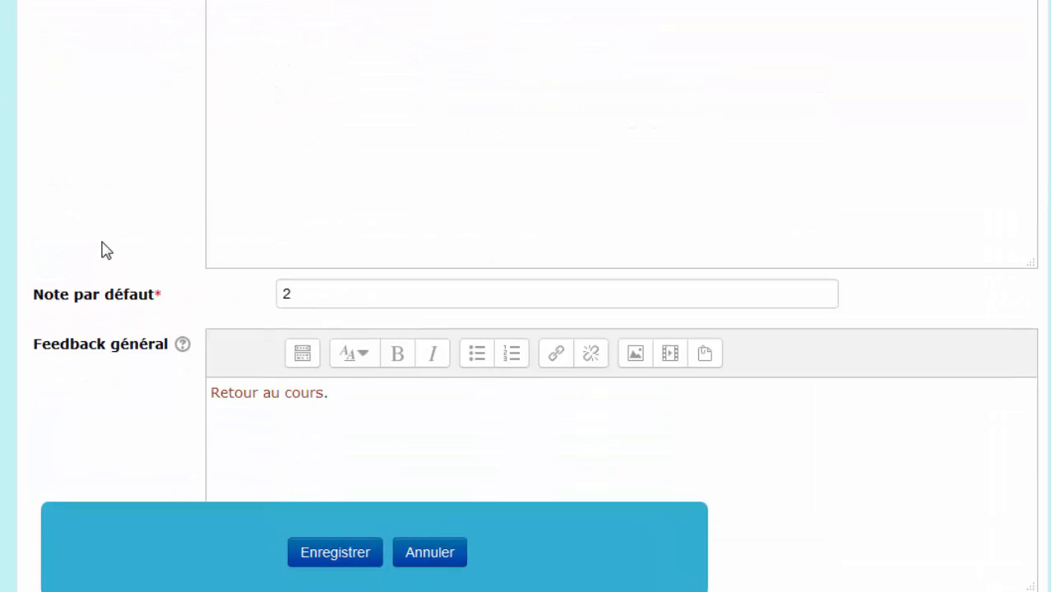
left_click_drag(348, 213, 132, 183)
left_click(130, 177)
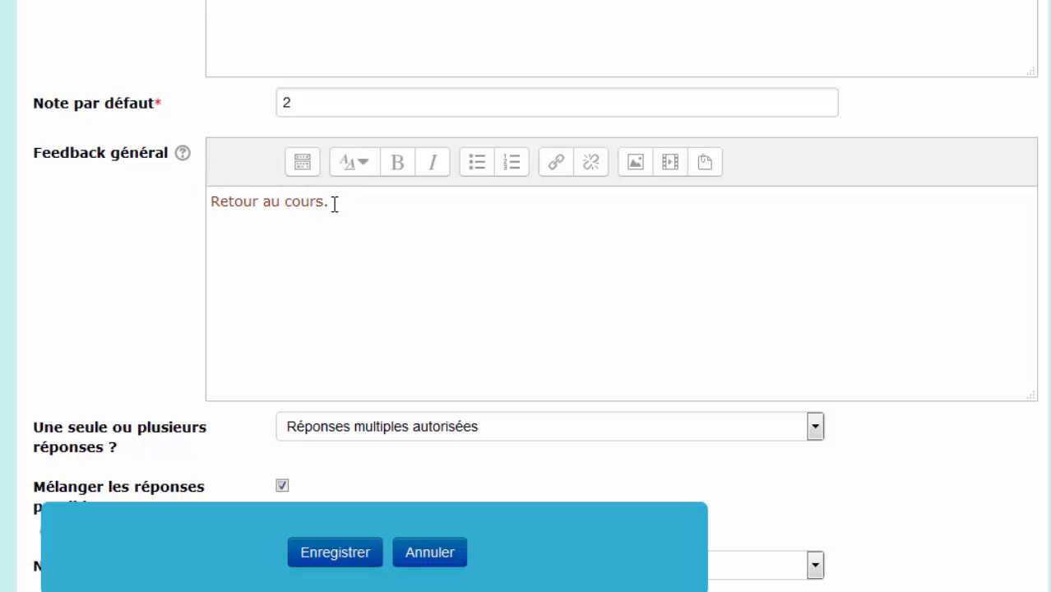
left_click_drag(324, 202, 212, 203)
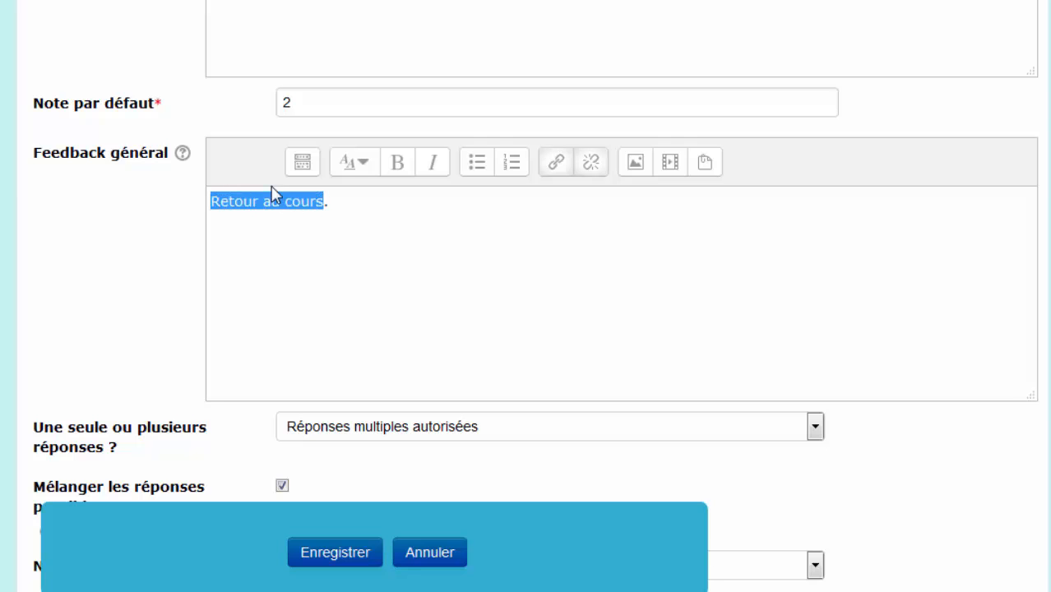
left_click(557, 164)
key("ctrl+v")
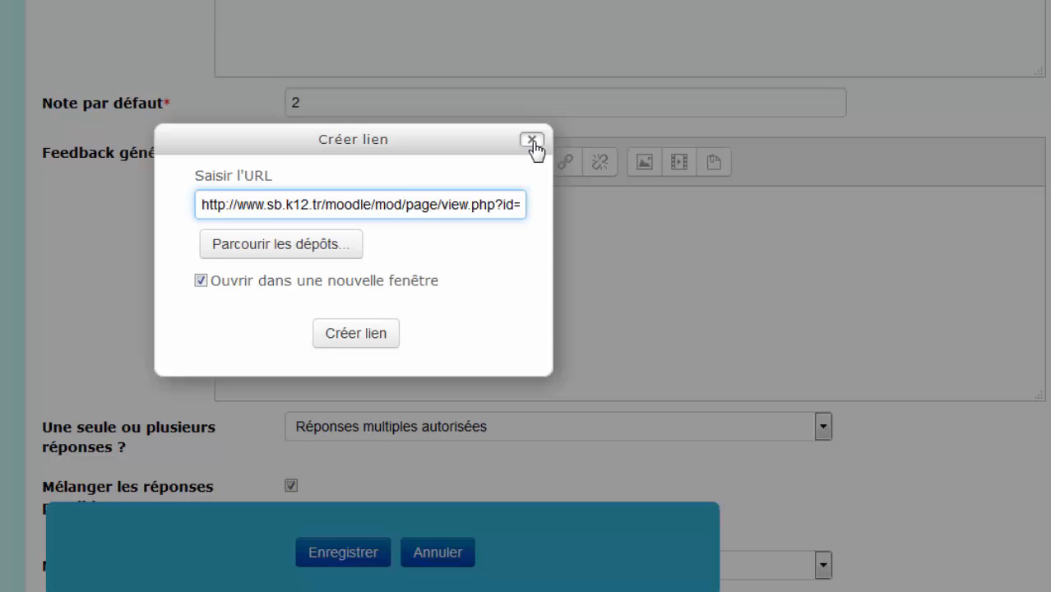
left_click(532, 141)
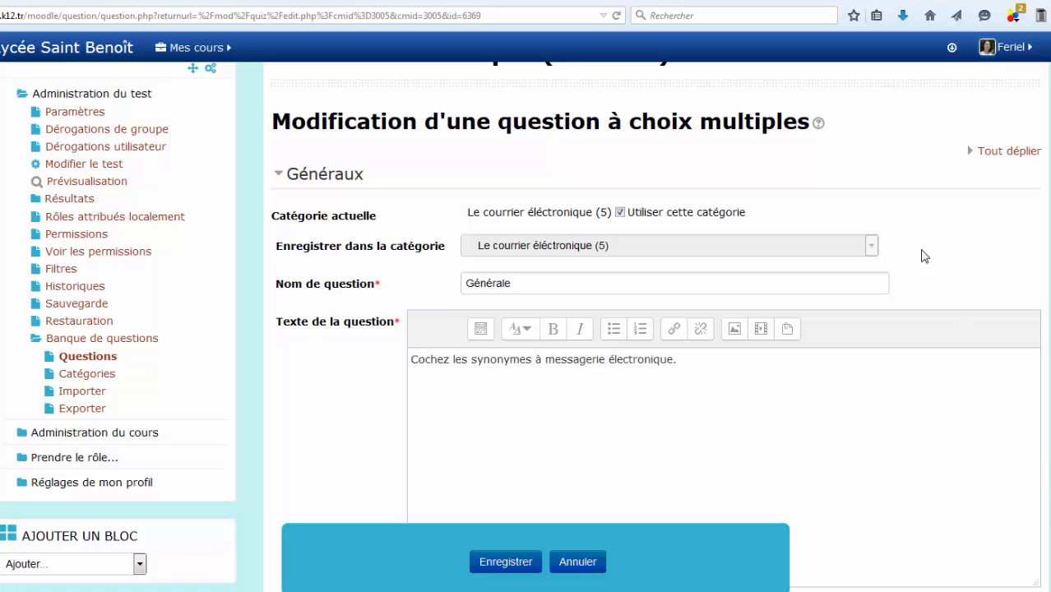
Examine the grade and specific feedback of each of the question's four answers: Courriel, Boîtel, E-mail and Postel
scroll(373, 406, "down", 2)
scroll(373, 406, "down", 6)
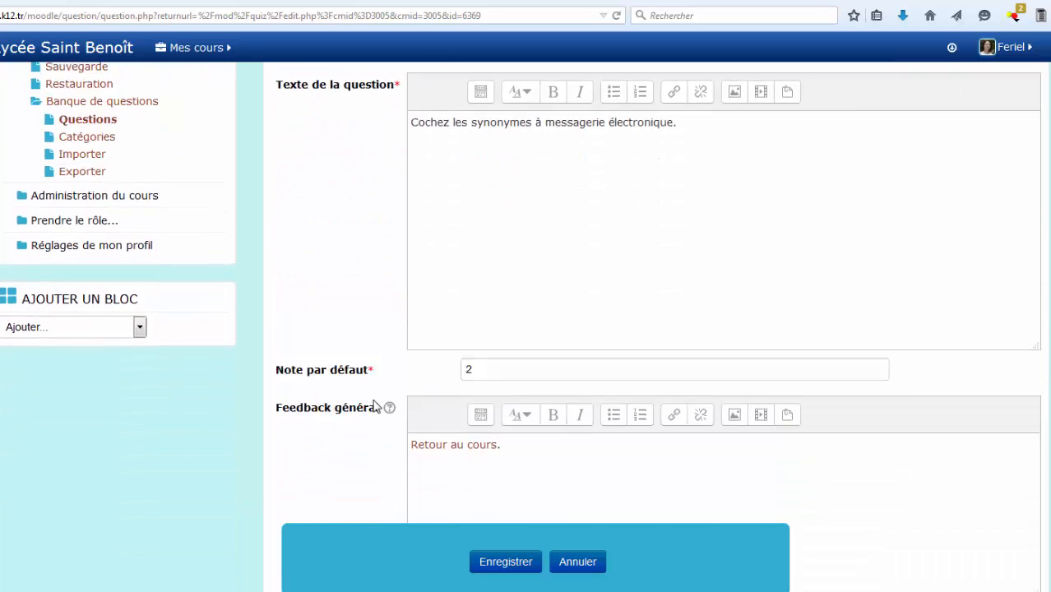
scroll(368, 403, "down", 4)
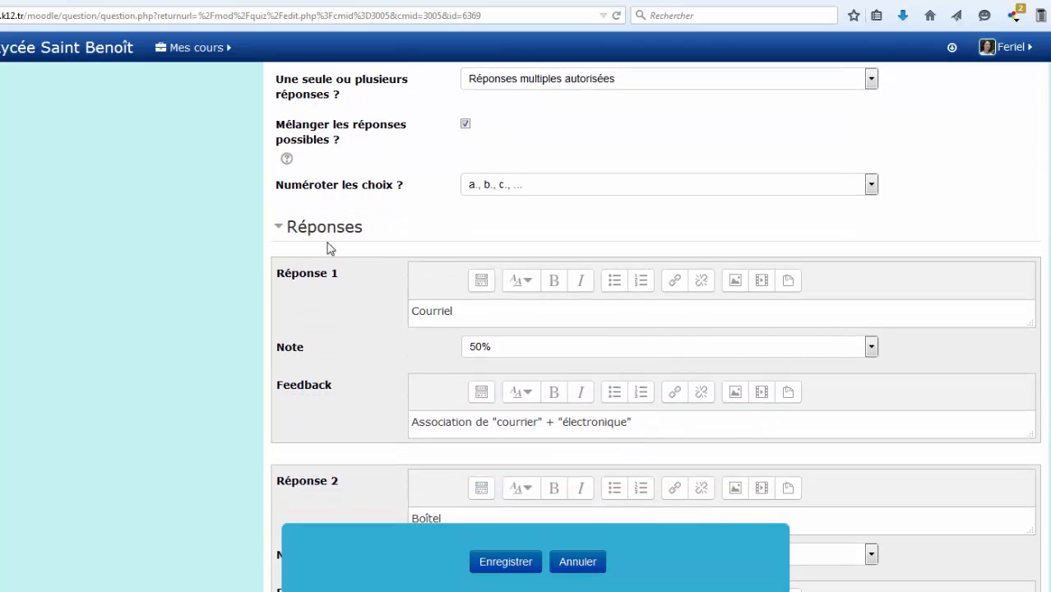
left_click_drag(416, 420, 640, 421)
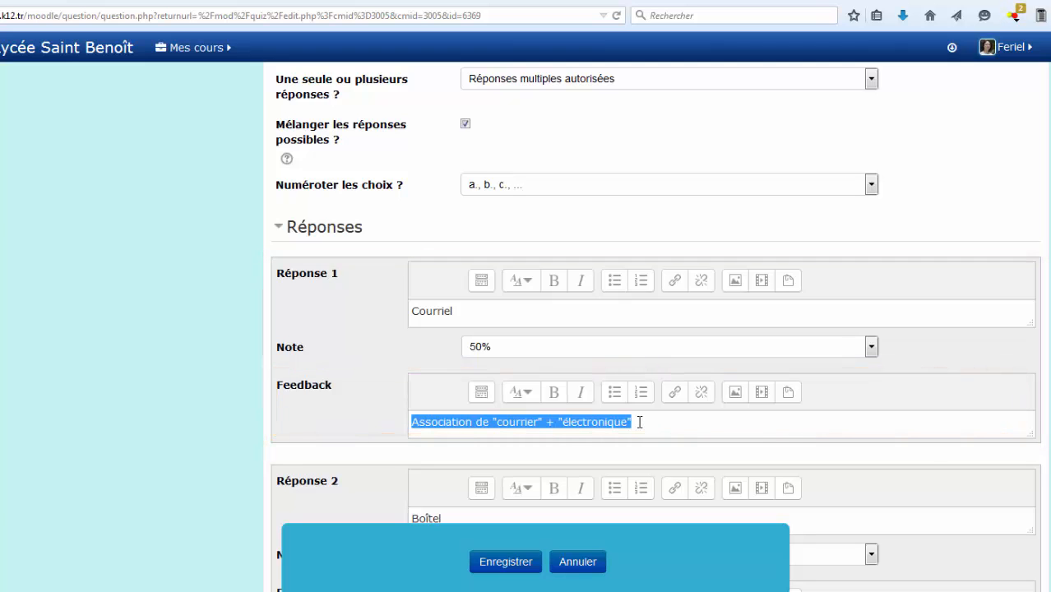
scroll(639, 421, "down", 2)
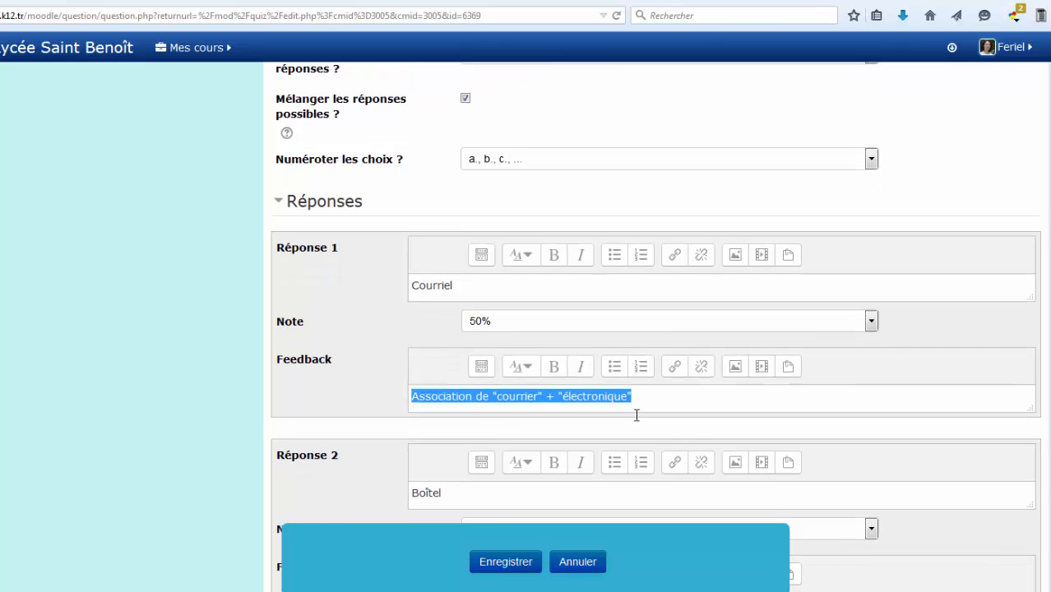
scroll(636, 420, "down", 2)
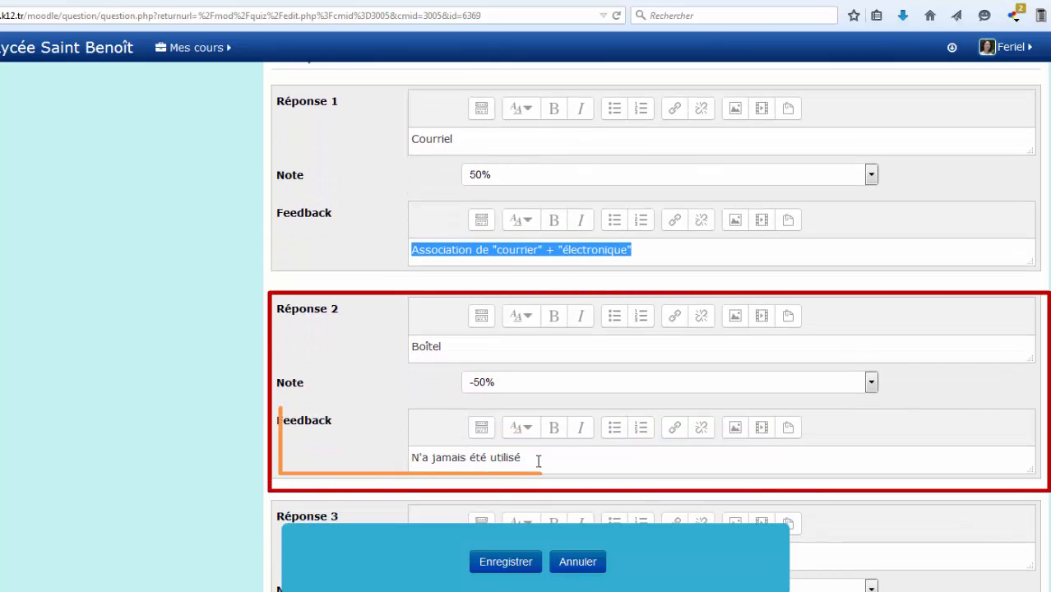
left_click_drag(536, 459, 411, 459)
scroll(429, 455, "down", 6)
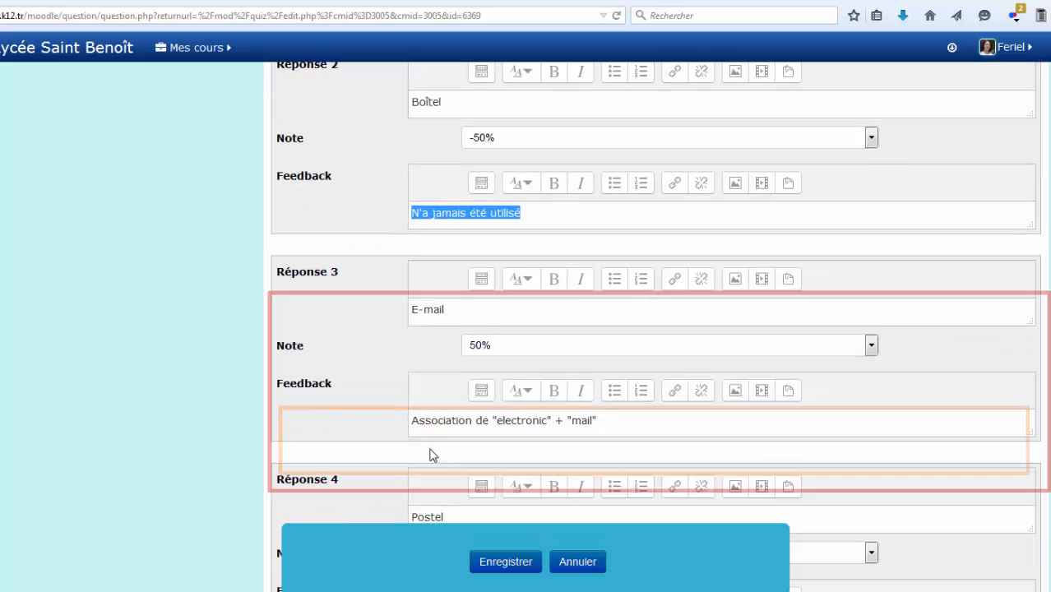
left_click_drag(601, 404, 403, 405)
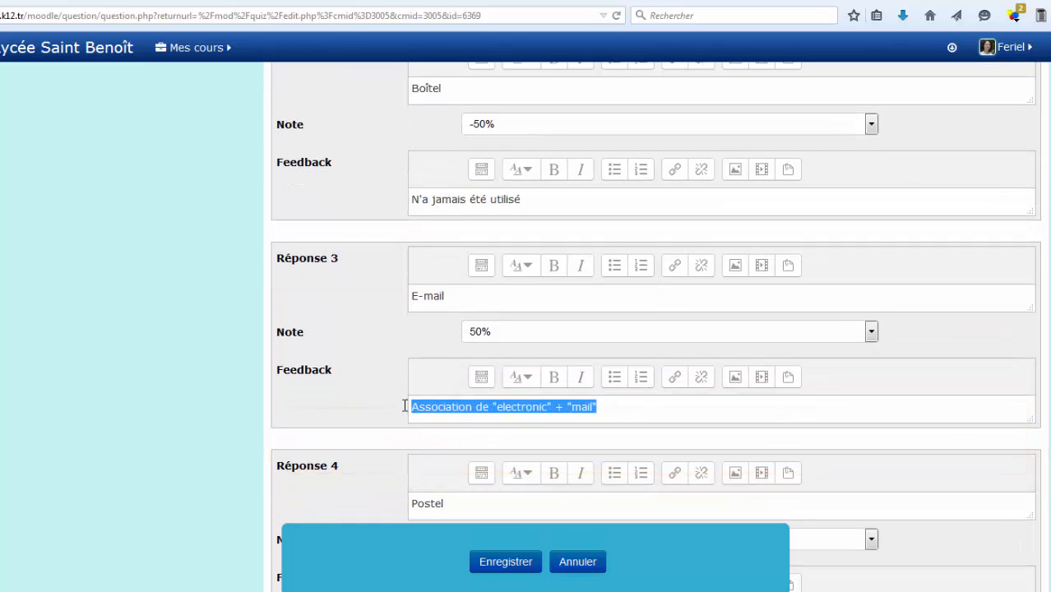
scroll(464, 420, "down", 6)
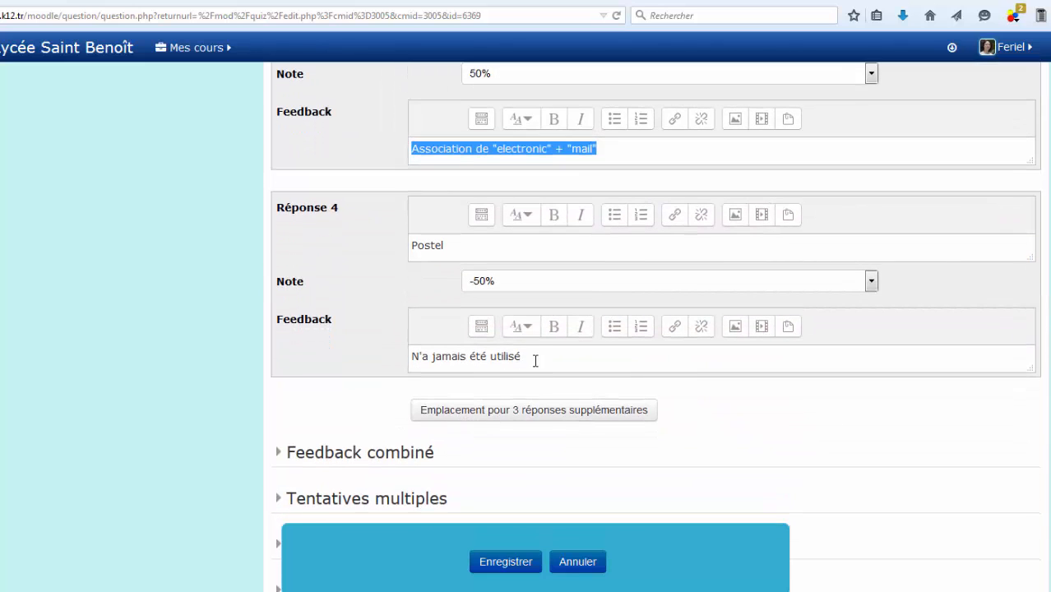
left_click_drag(532, 357, 412, 355)
scroll(474, 364, "up", 2)
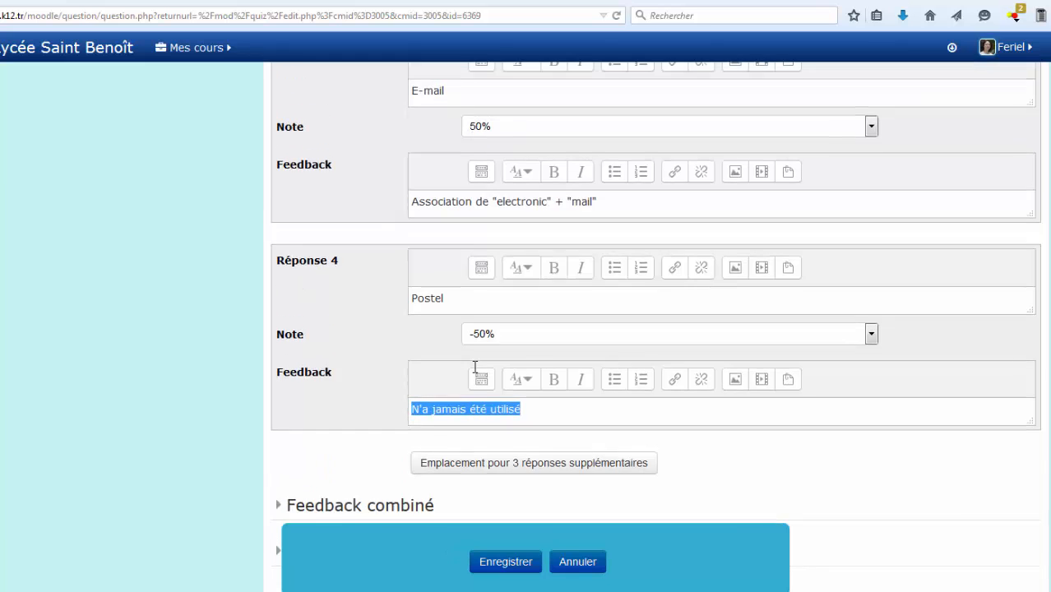
scroll(474, 367, "up", 2)
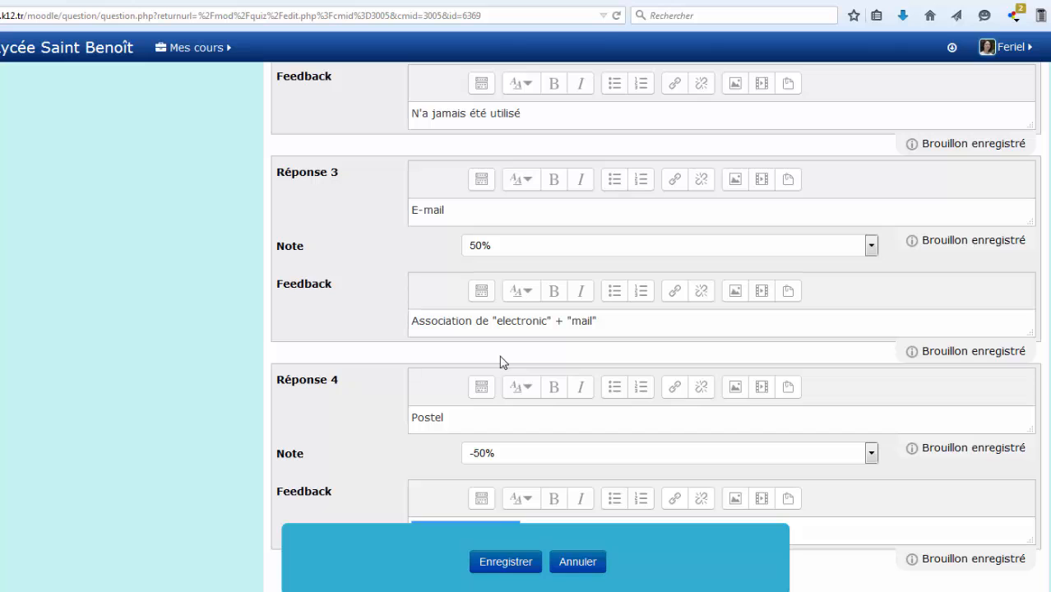
scroll(503, 363, "up", 2)
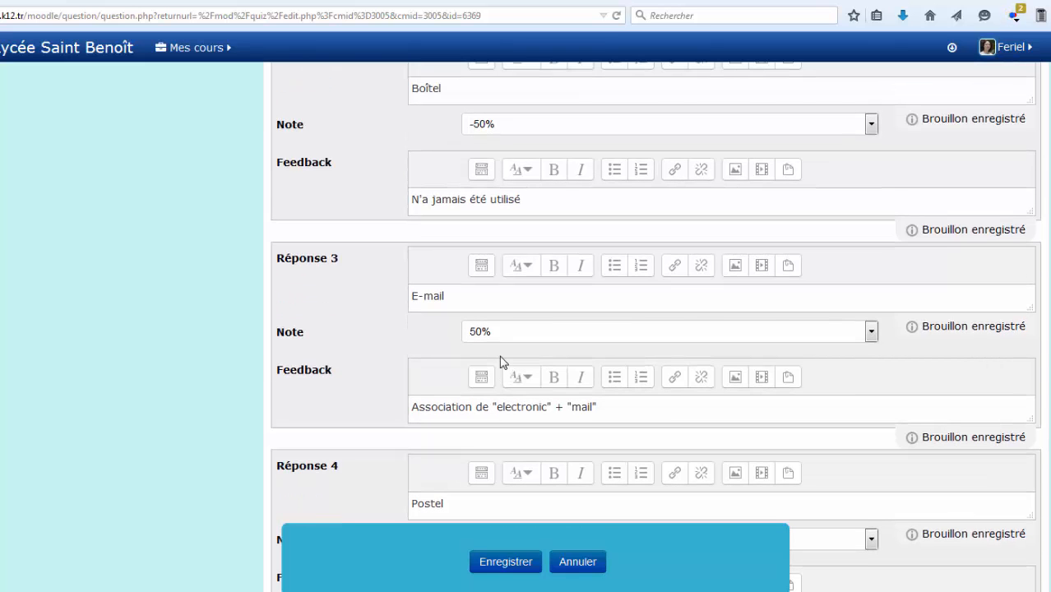
Compare the grades and specific feedback of the answers Courriel, Boîtel and E-mail once more
scroll(512, 372, "up", 2)
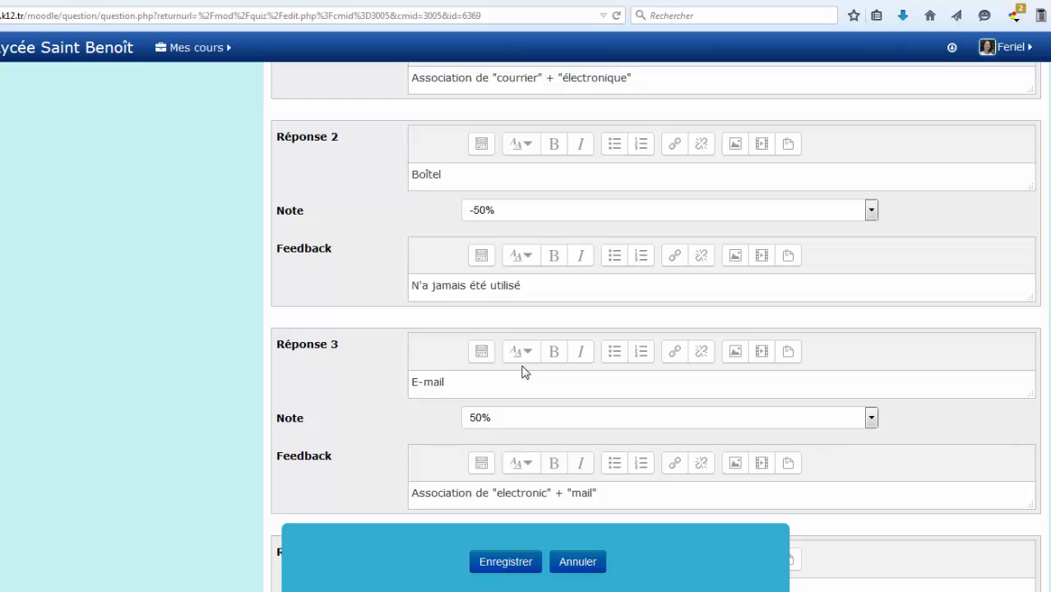
scroll(520, 370, "up", 2)
scroll(525, 363, "down", 2)
scroll(526, 362, "up", 2)
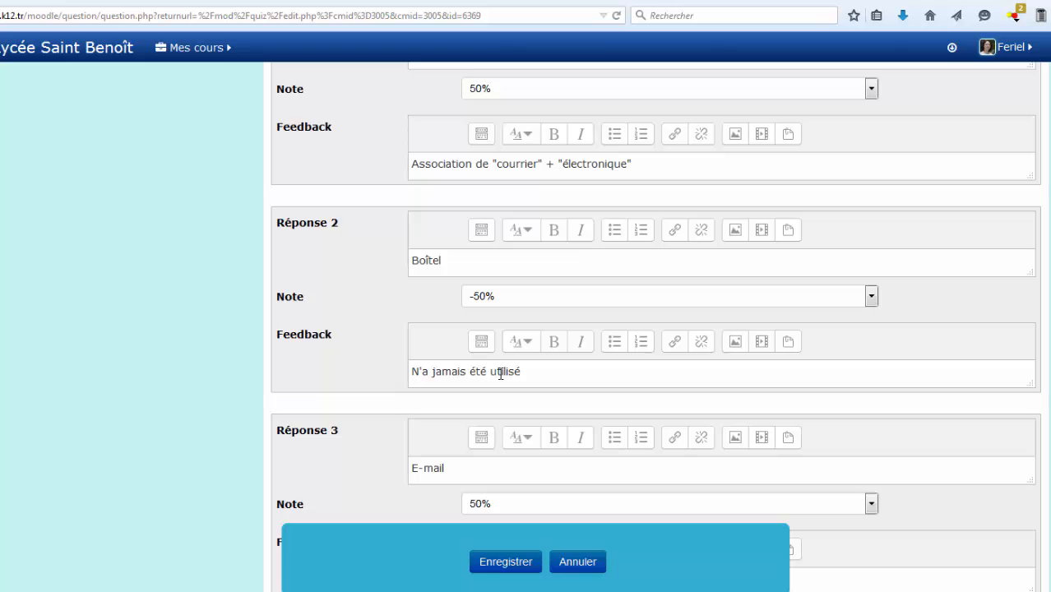
Expand the question's combined feedback and examine the messages for correct, partially correct and incorrect responses
scroll(500, 374, "down", 5)
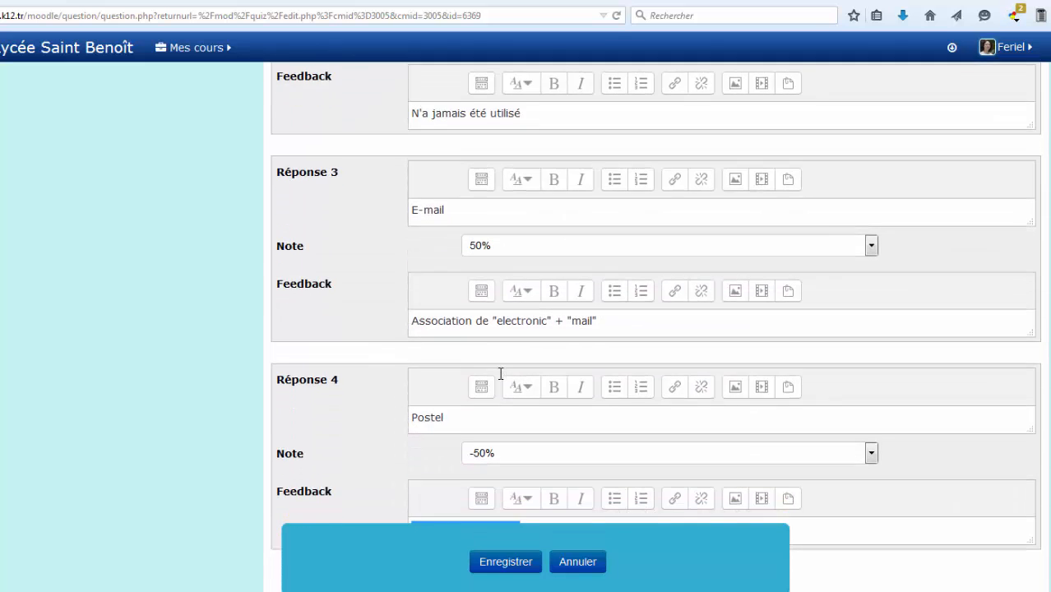
scroll(500, 374, "down", 2)
scroll(500, 374, "down", 5)
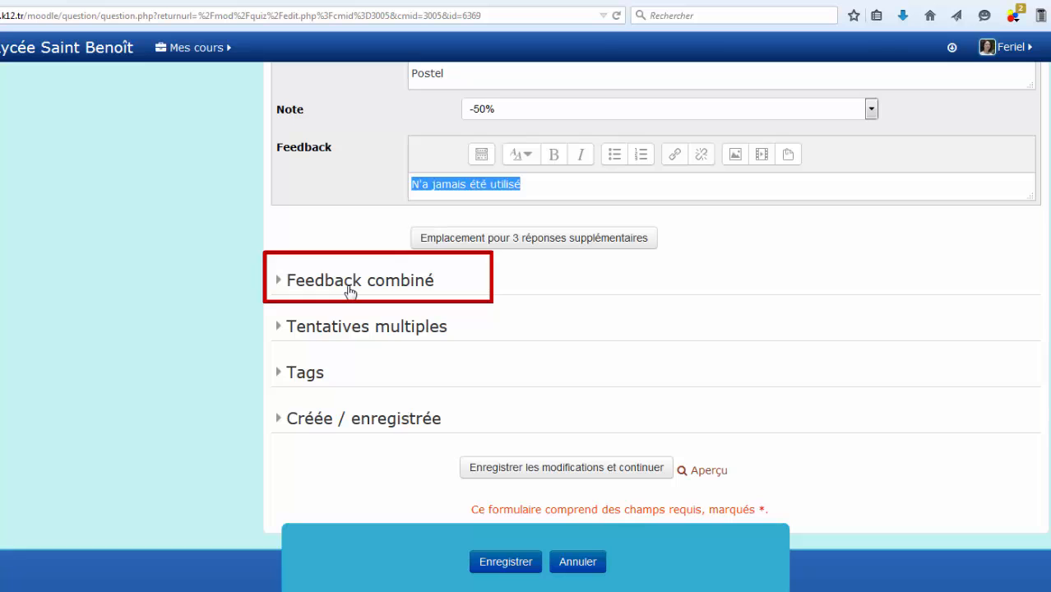
left_click(349, 290)
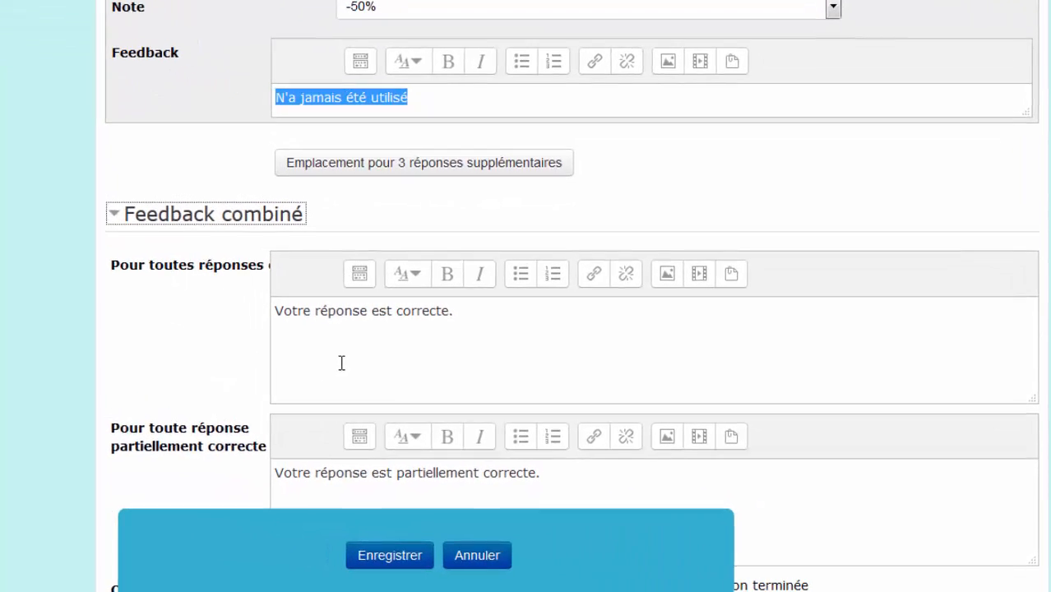
scroll(327, 359, "down", 2)
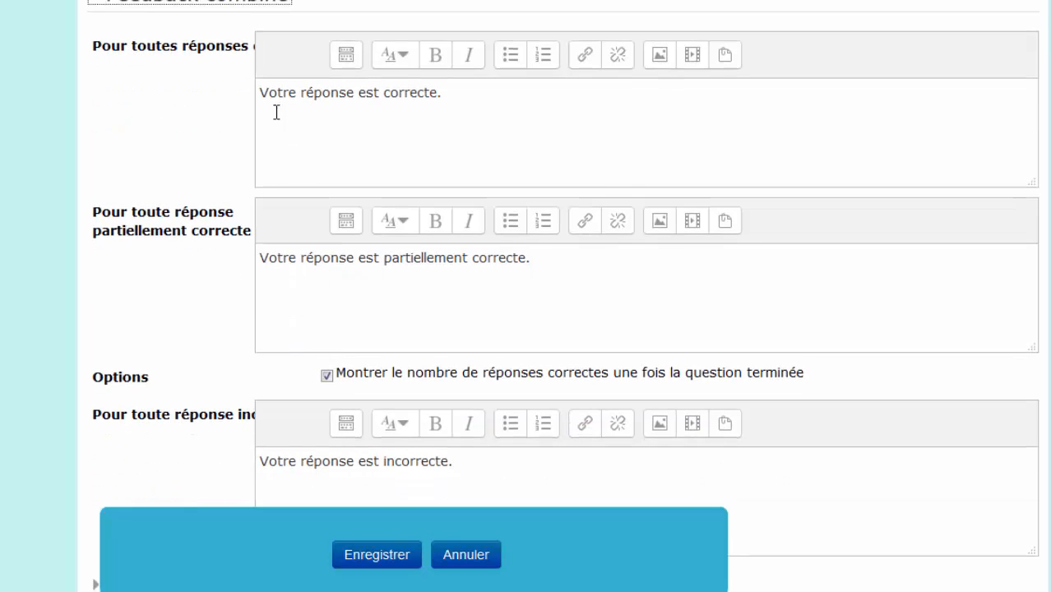
left_click_drag(456, 100, 261, 102)
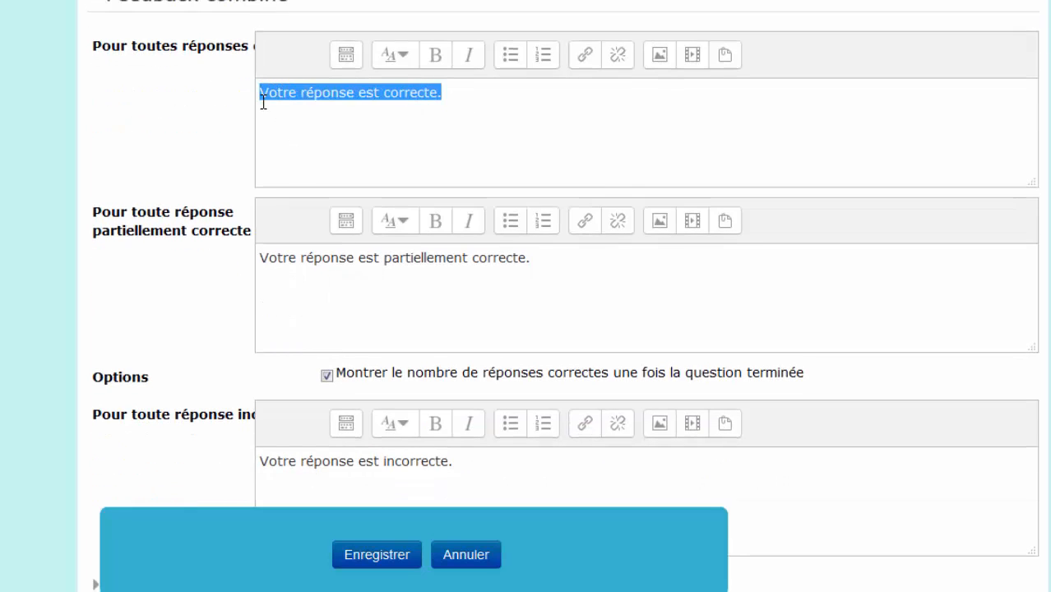
left_click_drag(551, 260, 251, 260)
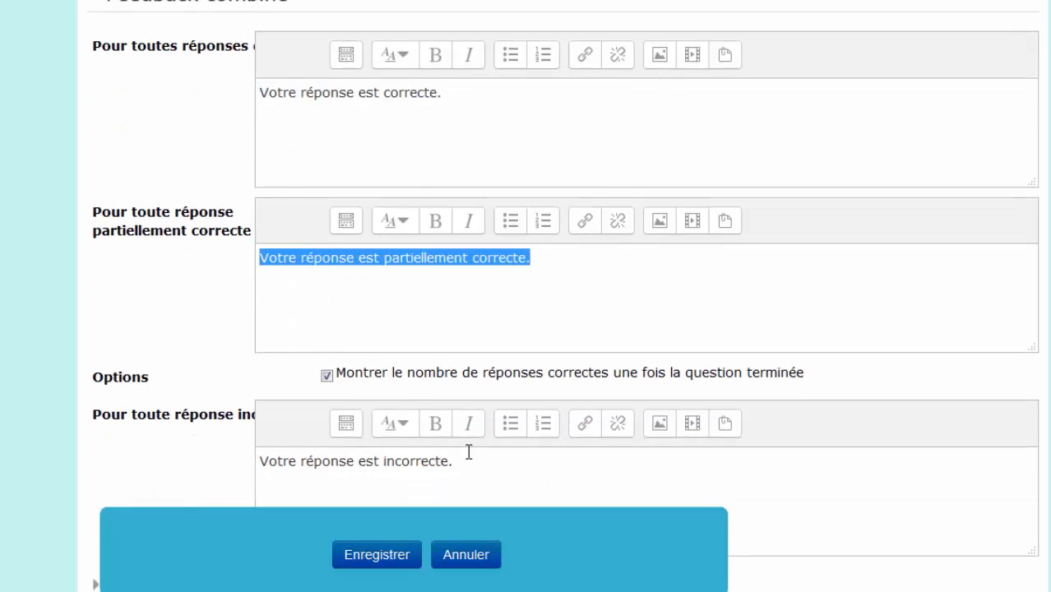
left_click_drag(453, 462, 256, 454)
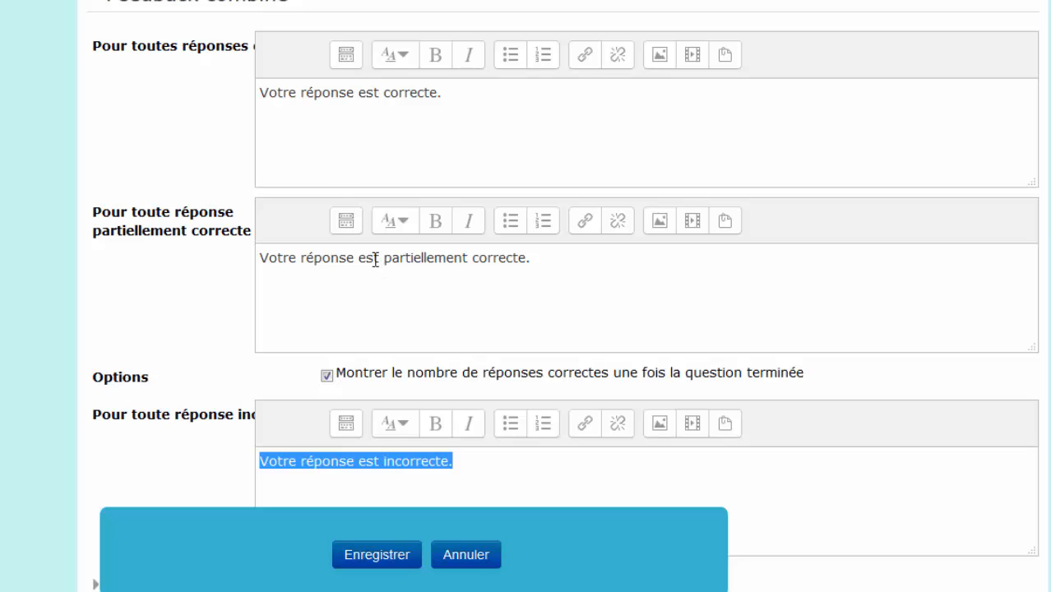
left_click(453, 473)
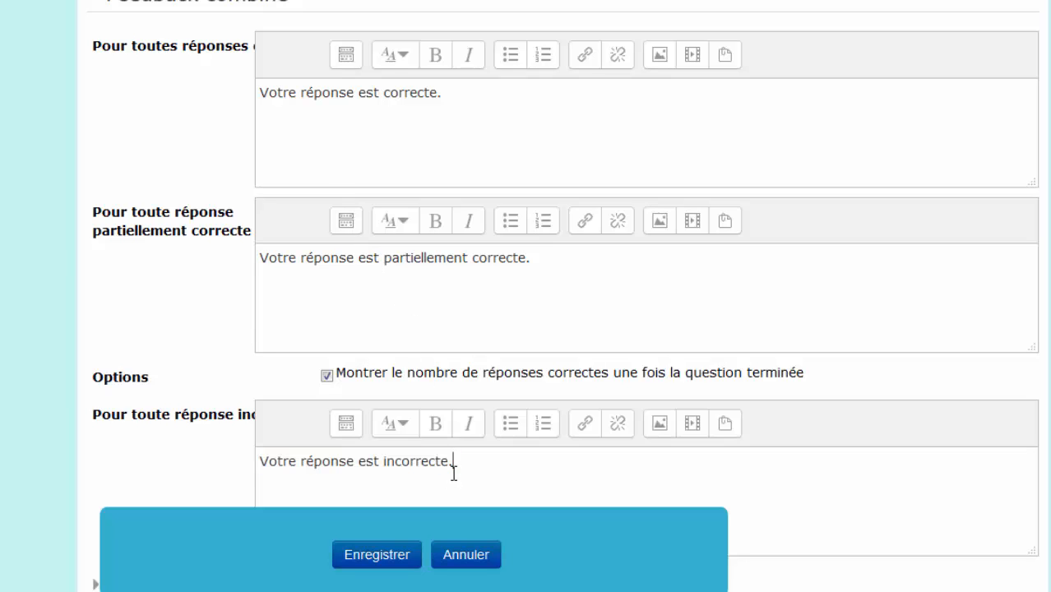
scroll(453, 474, "down", 3)
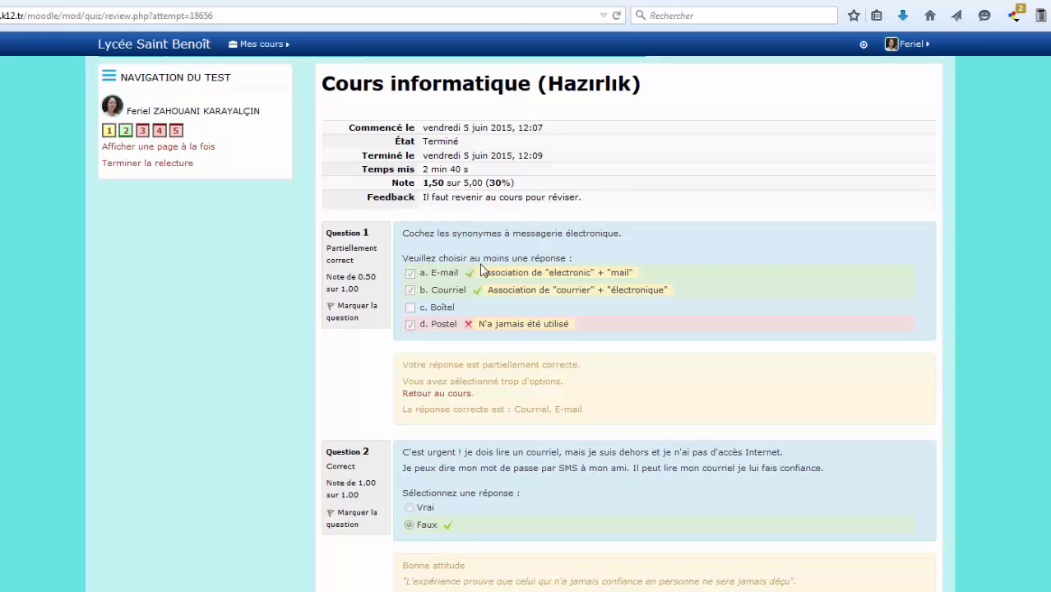
Examine the summary of the finished quiz attempt: its state, time taken, grade, percentage and overall feedback
scroll(526, 349, "down", 4)
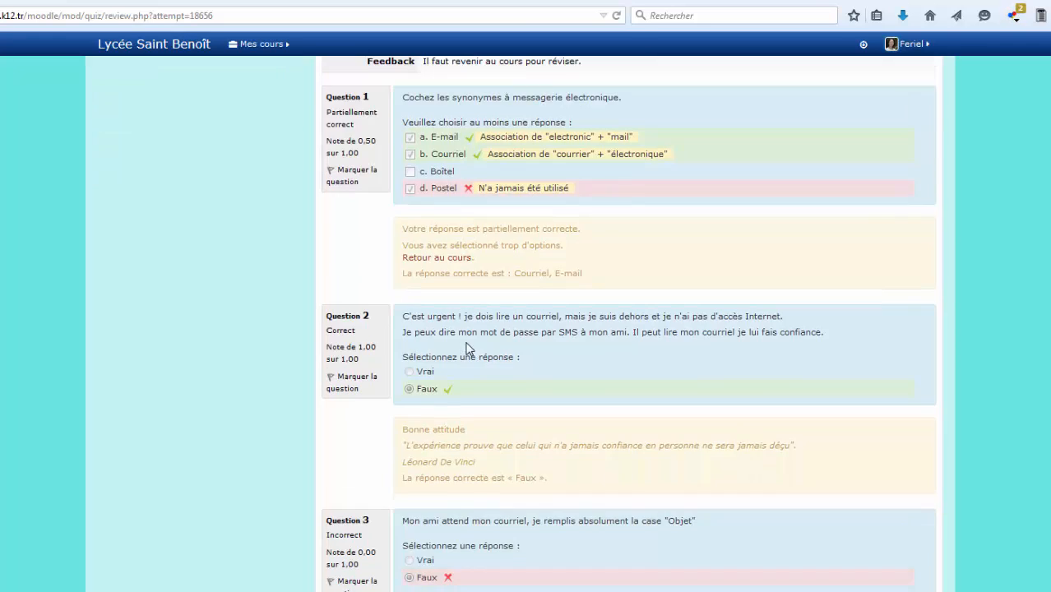
scroll(467, 340, "up", 5)
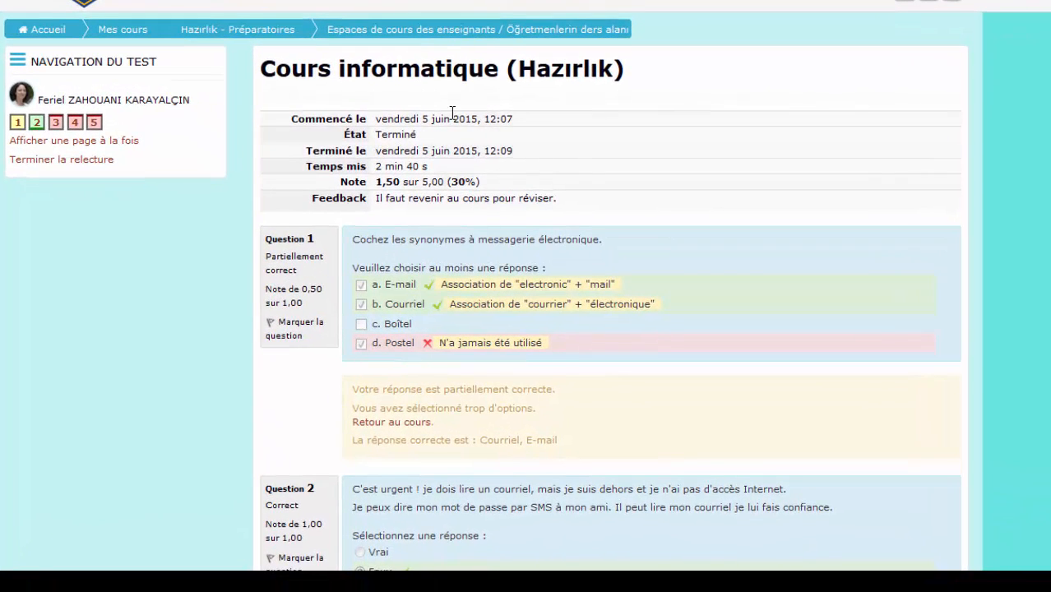
double_click(392, 136)
double_click(394, 167)
double_click(388, 183)
left_click_drag(423, 182, 446, 183)
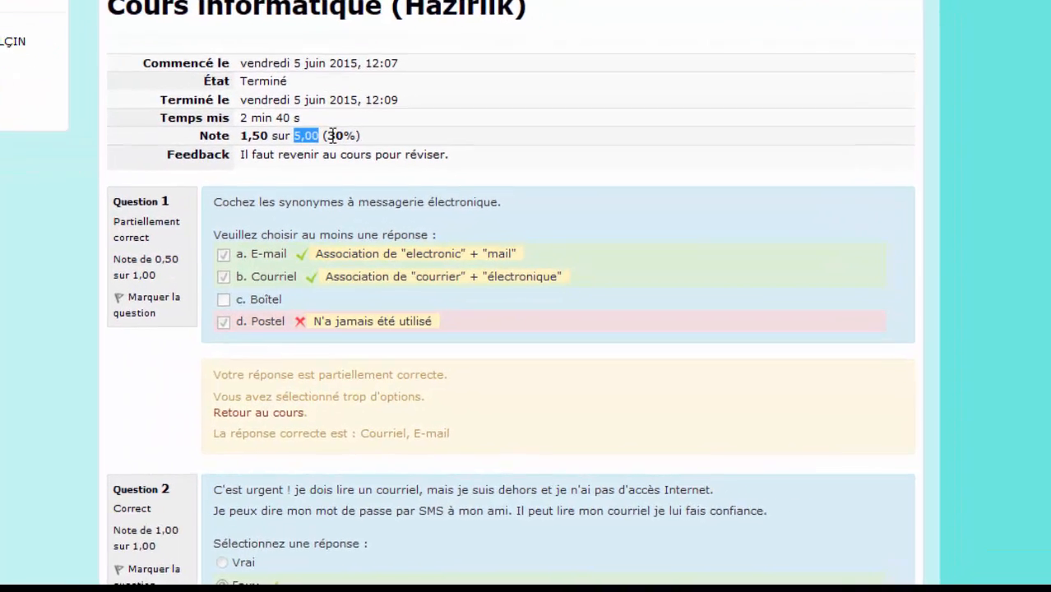
left_click_drag(255, 110, 273, 108)
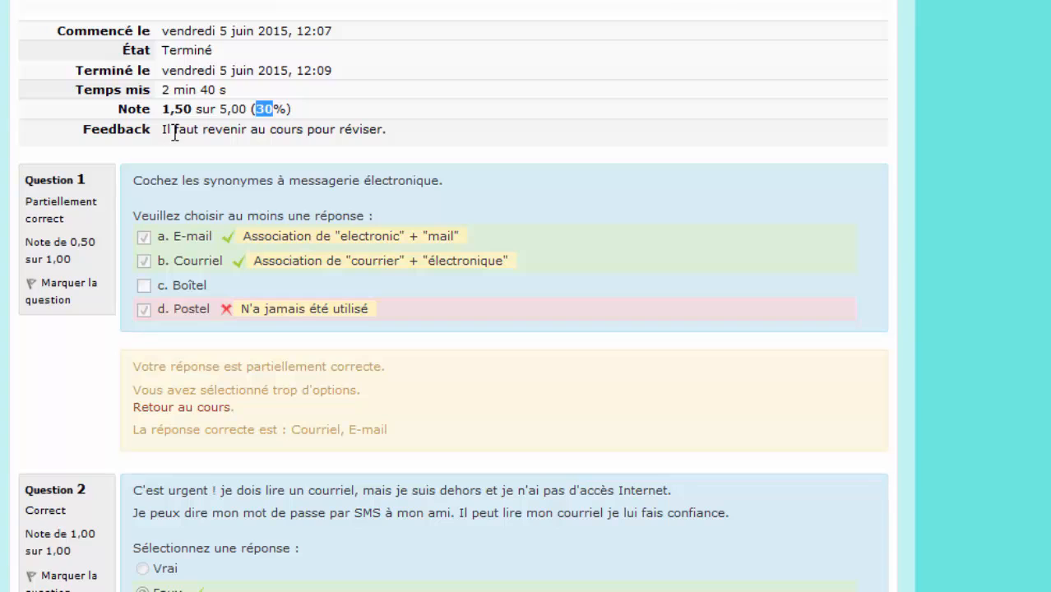
left_click_drag(387, 129, 158, 131)
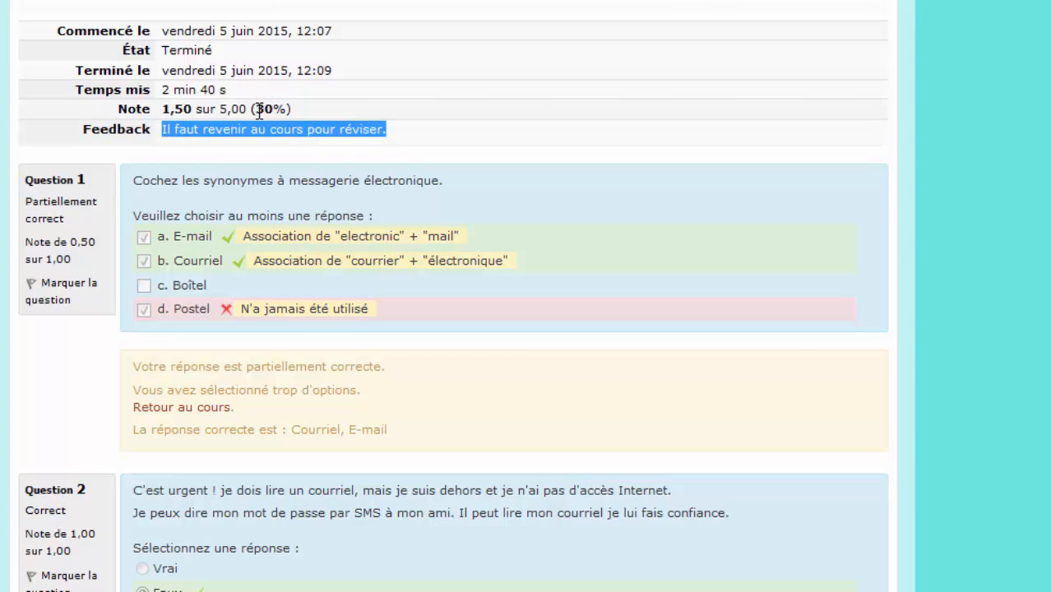
left_click(233, 128)
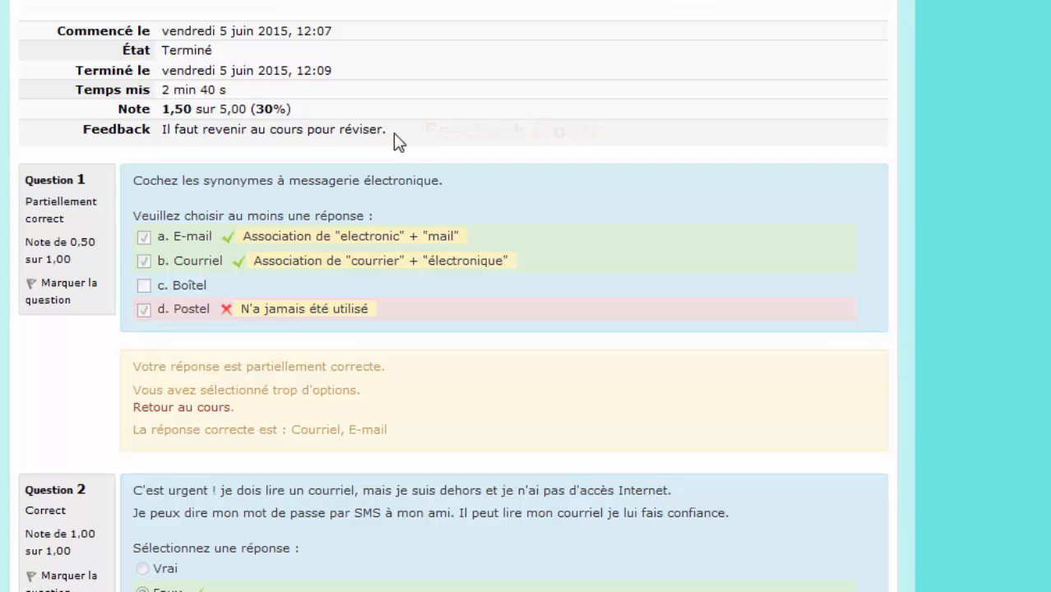
Examine question 1's feedback in the attempt review: the combined feedback, the general feedback with its course link, and the correct answer
scroll(395, 138, "down", 3)
scroll(394, 135, "down", 3)
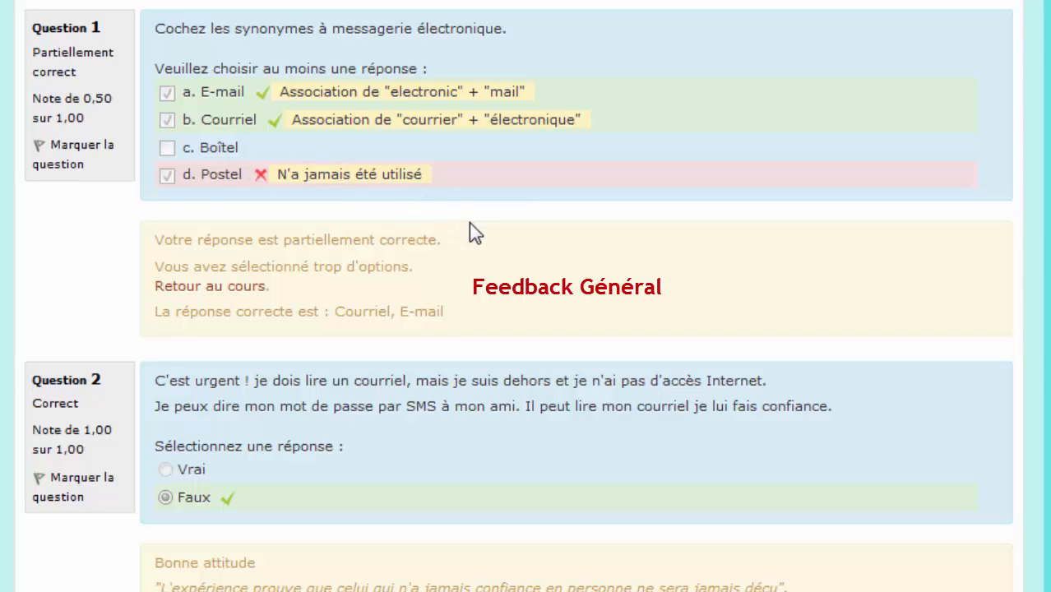
left_click_drag(444, 241, 171, 243)
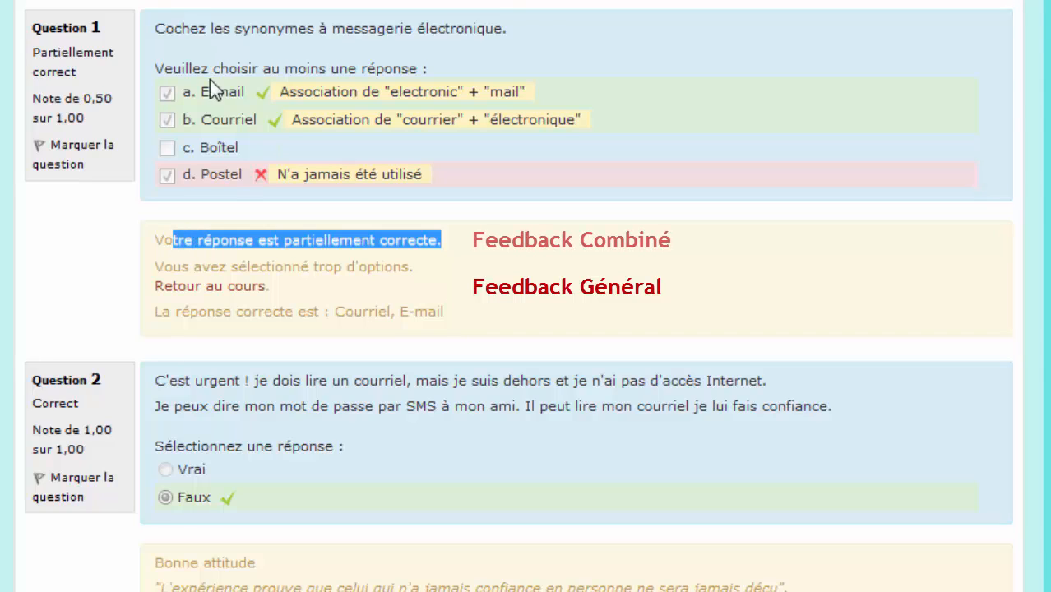
left_click(83, 207)
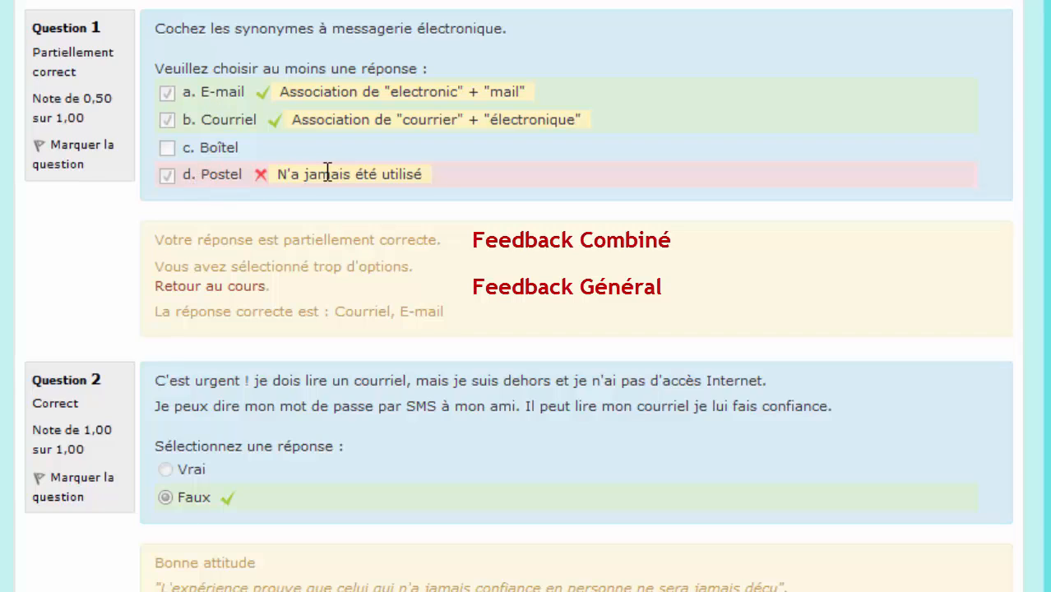
left_click_drag(478, 242, 163, 241)
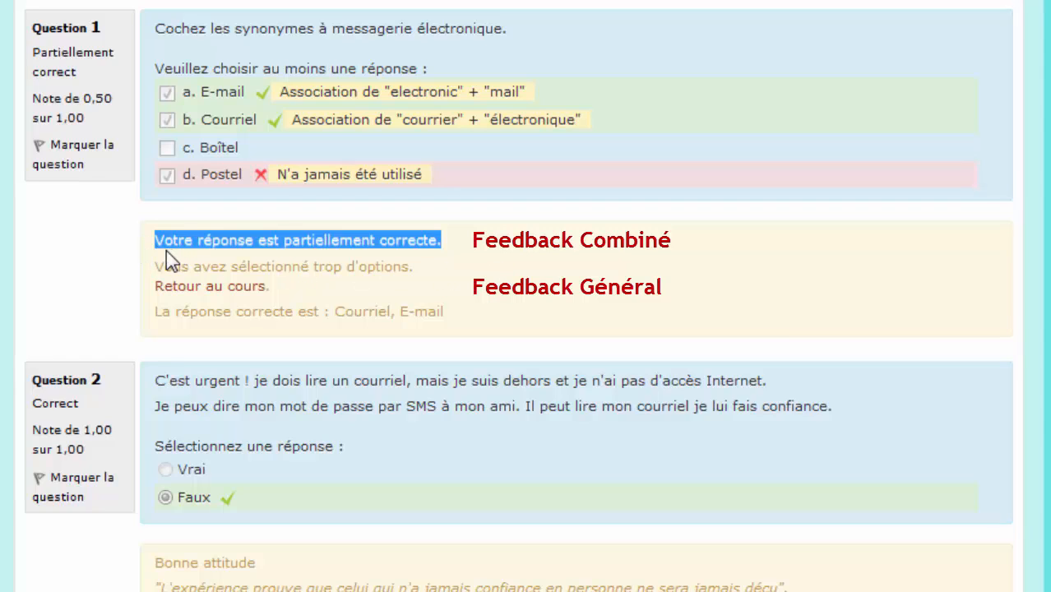
left_click(453, 241)
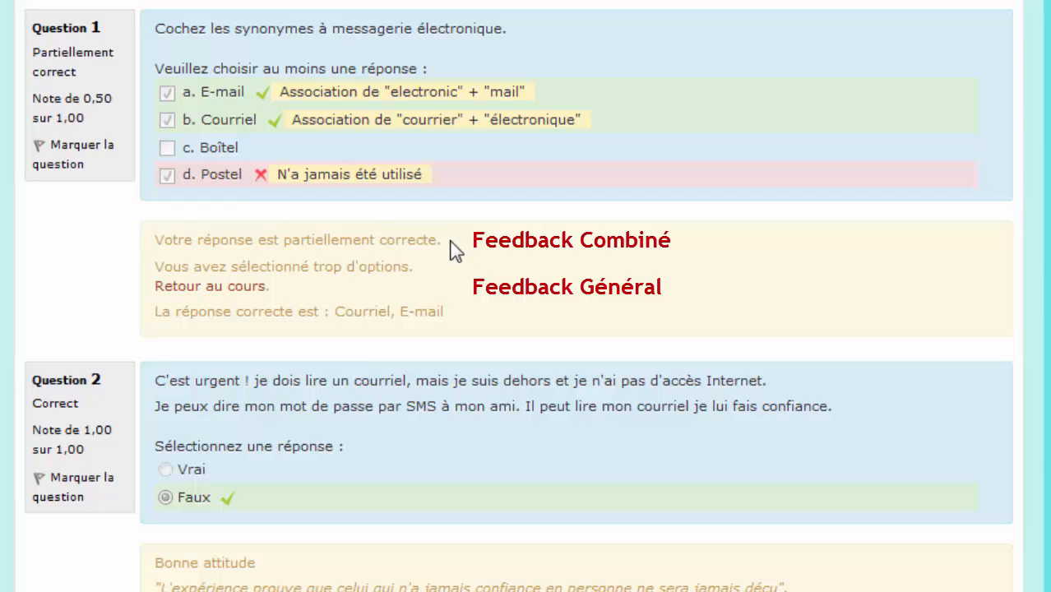
left_click_drag(271, 288, 149, 286)
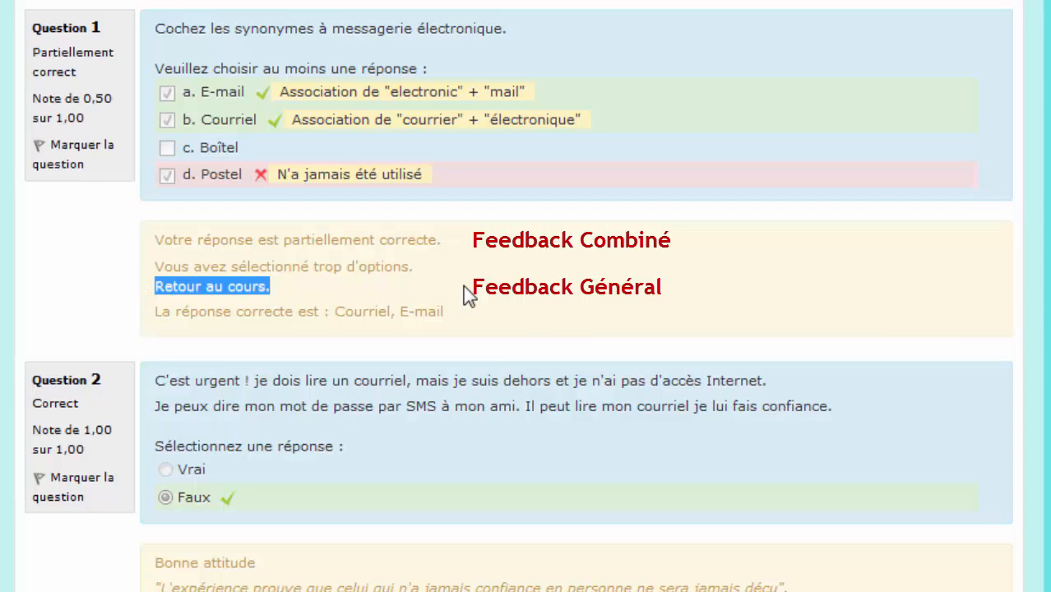
left_click(502, 290)
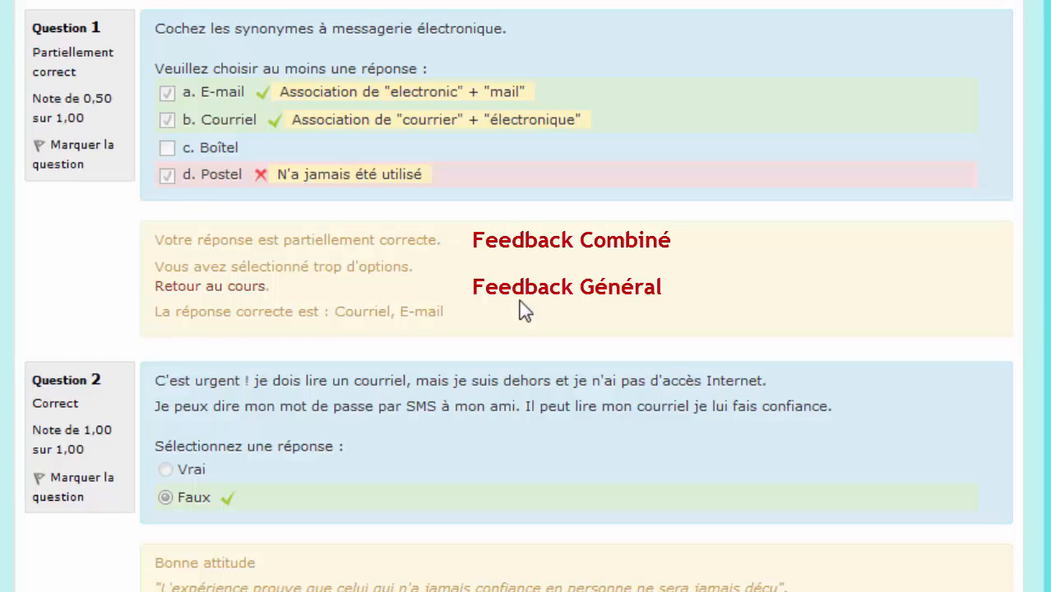
left_click_drag(432, 273, 152, 270)
left_click_drag(462, 324, 162, 318)
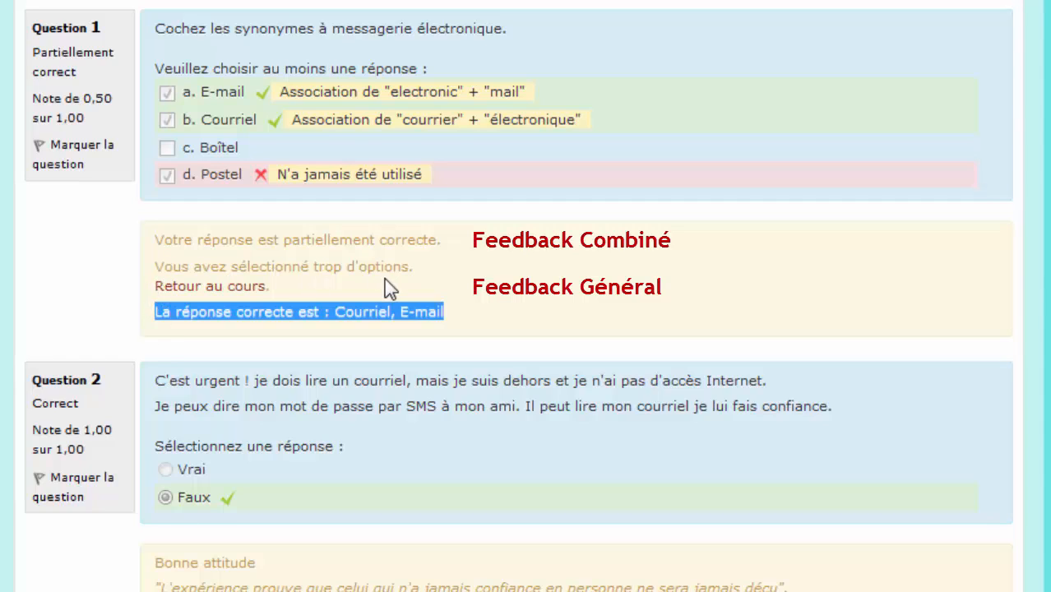
left_click(335, 311)
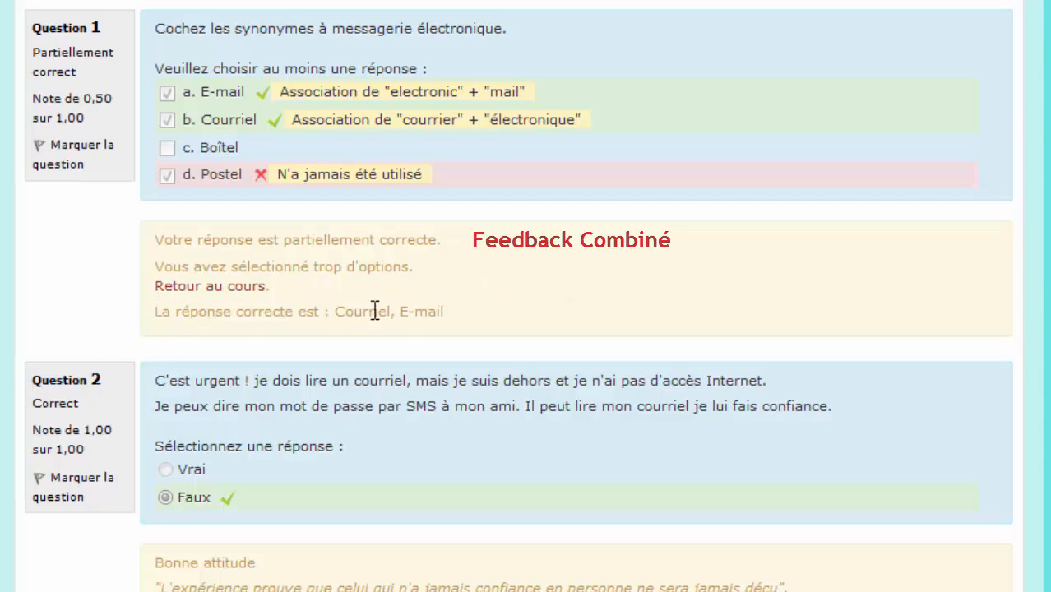
Examine question 2's answer-specific feedback, its general feedback with the quotation, and the correct answer
scroll(239, 312, "down", 1)
scroll(239, 312, "down", 2)
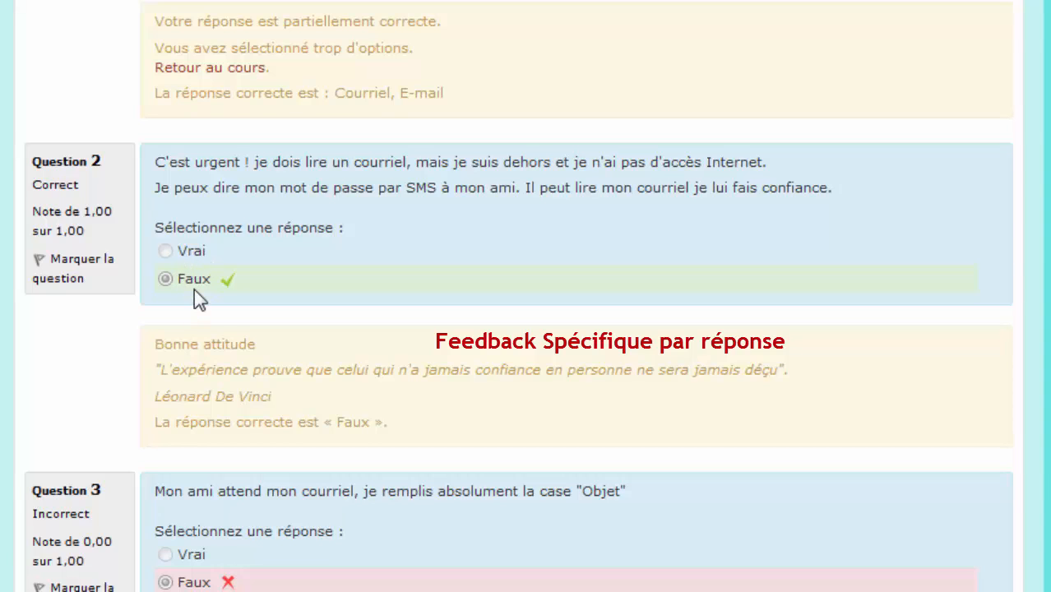
left_click_drag(272, 344, 151, 344)
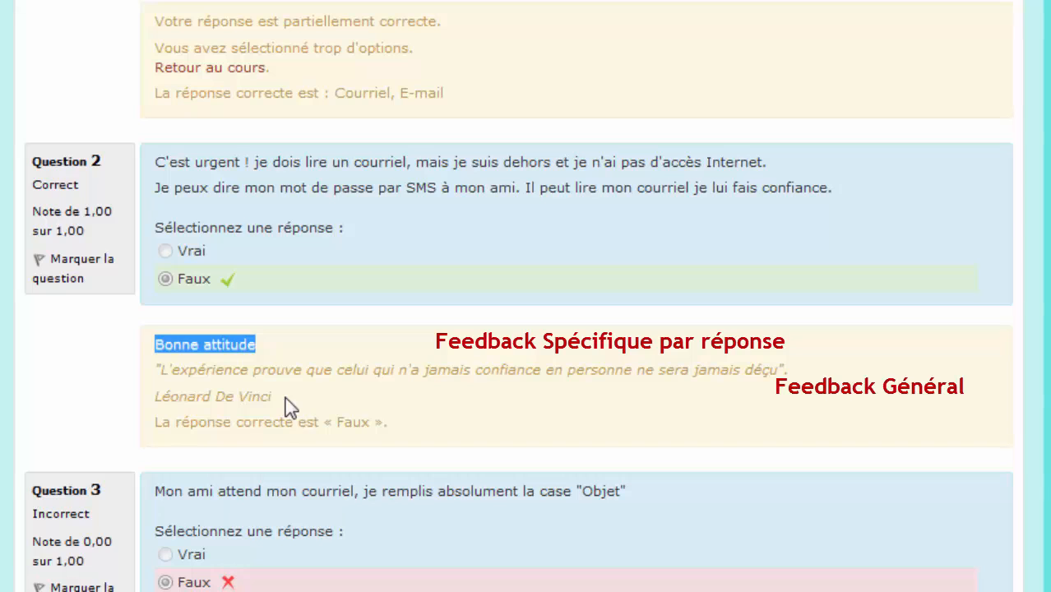
left_click_drag(290, 406, 148, 375)
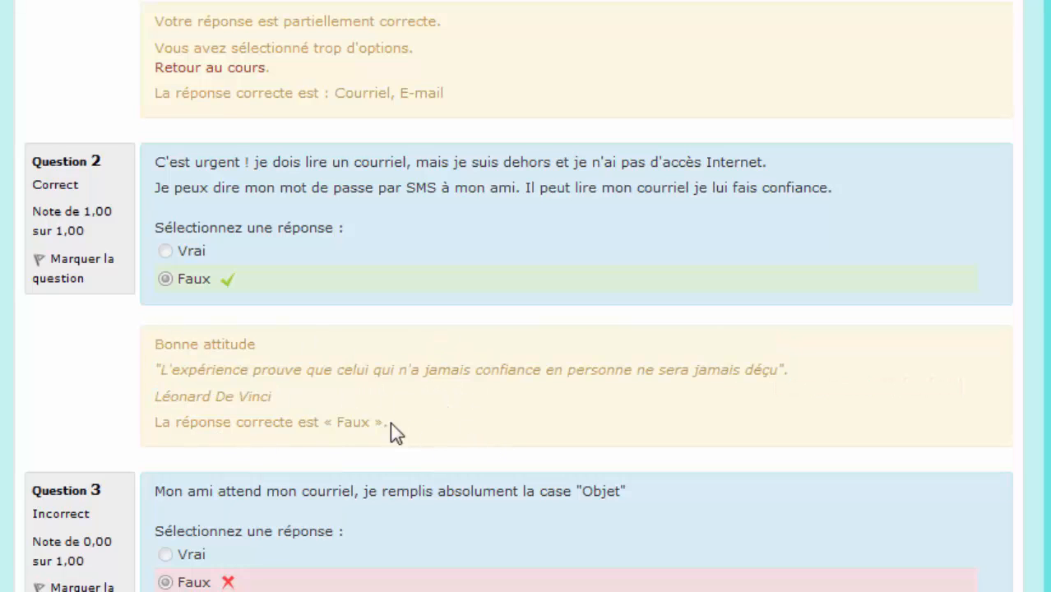
left_click_drag(390, 422, 300, 430)
Examine question 3's specific feedback for the chosen answer, its general feedback and the correct answer
scroll(316, 485, "down", 3)
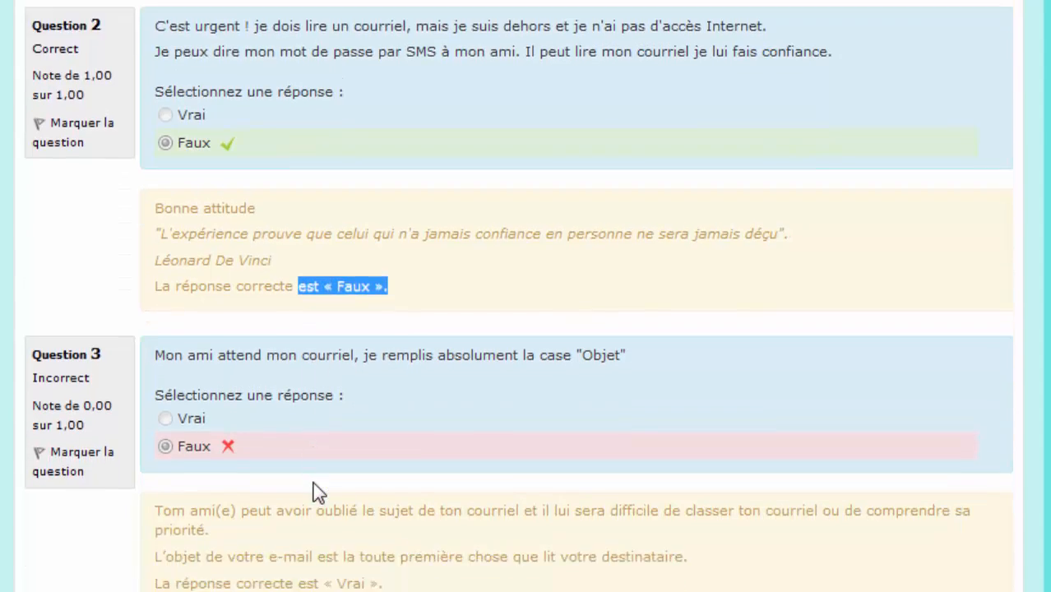
scroll(317, 492, "down", 2)
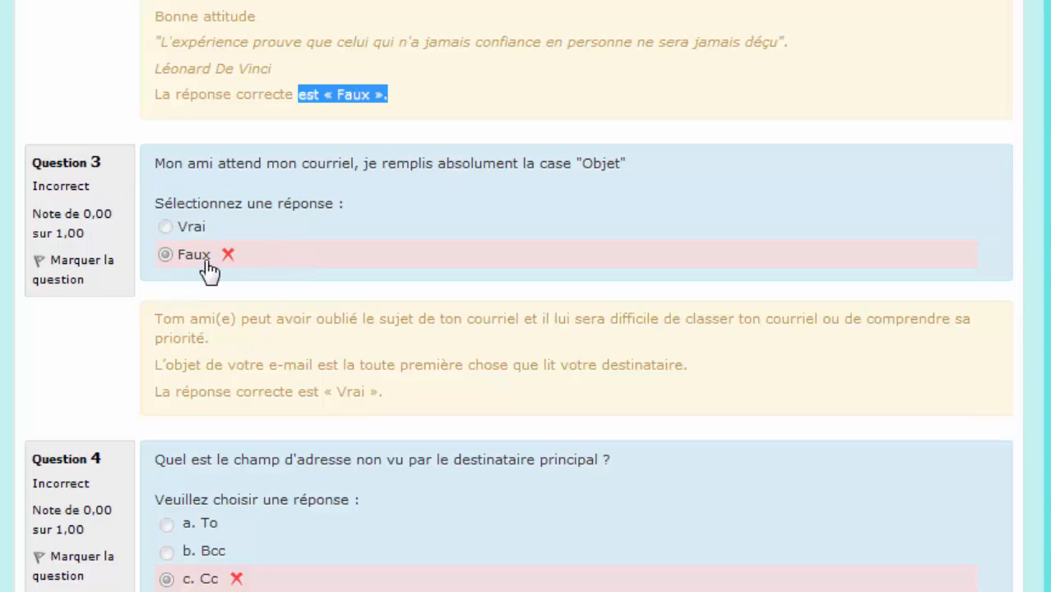
left_click_drag(231, 340, 143, 317)
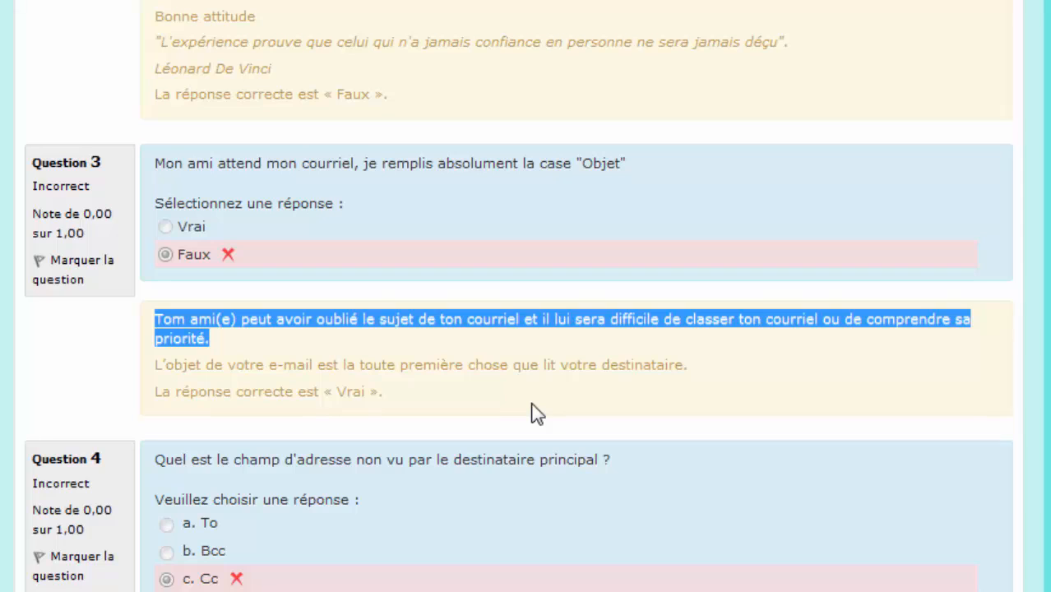
left_click_drag(720, 371, 153, 372)
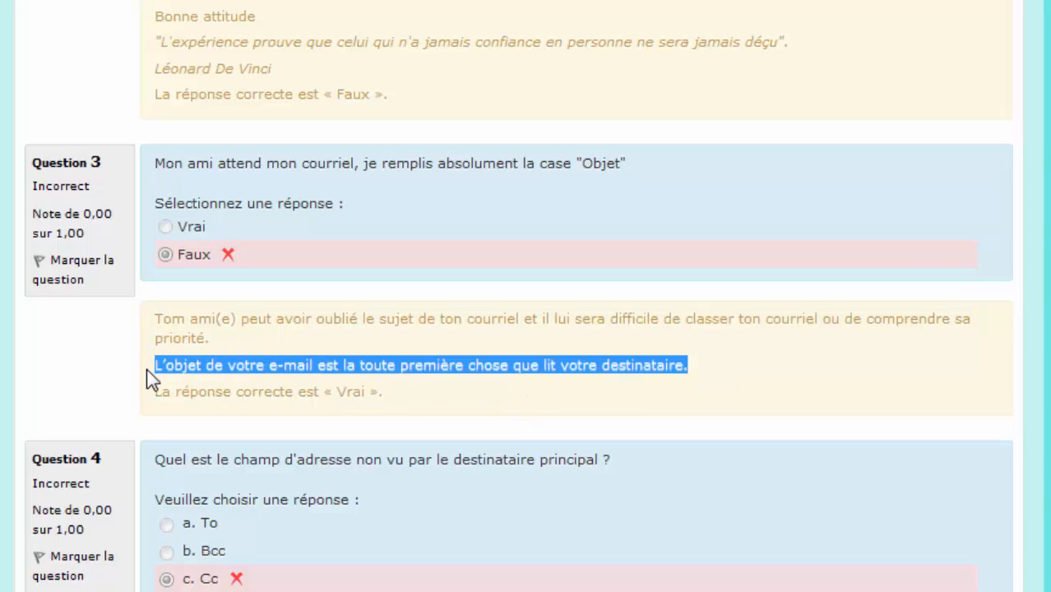
double_click(352, 392)
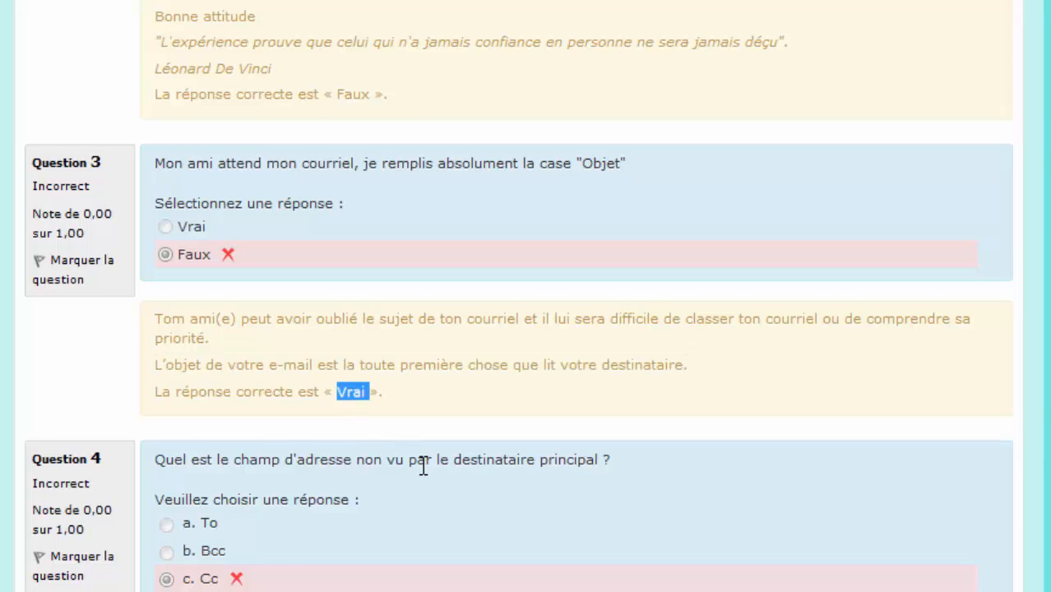
Examine the general feedback of question 5, the smiley definition taken from Wikipédia
scroll(422, 466, "down", 3)
scroll(385, 459, "down", 4)
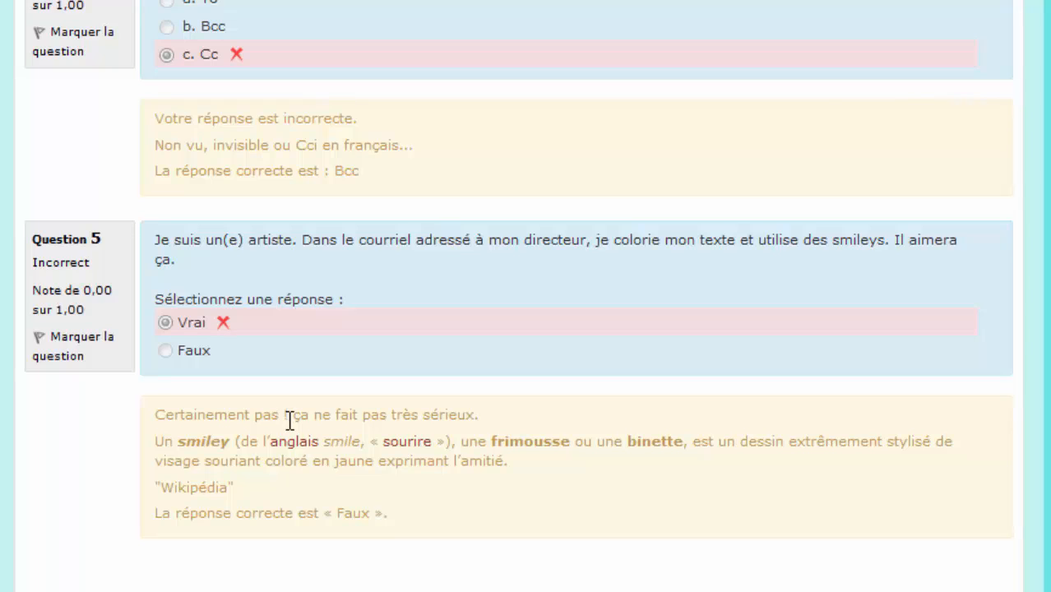
left_click_drag(303, 487, 165, 448)
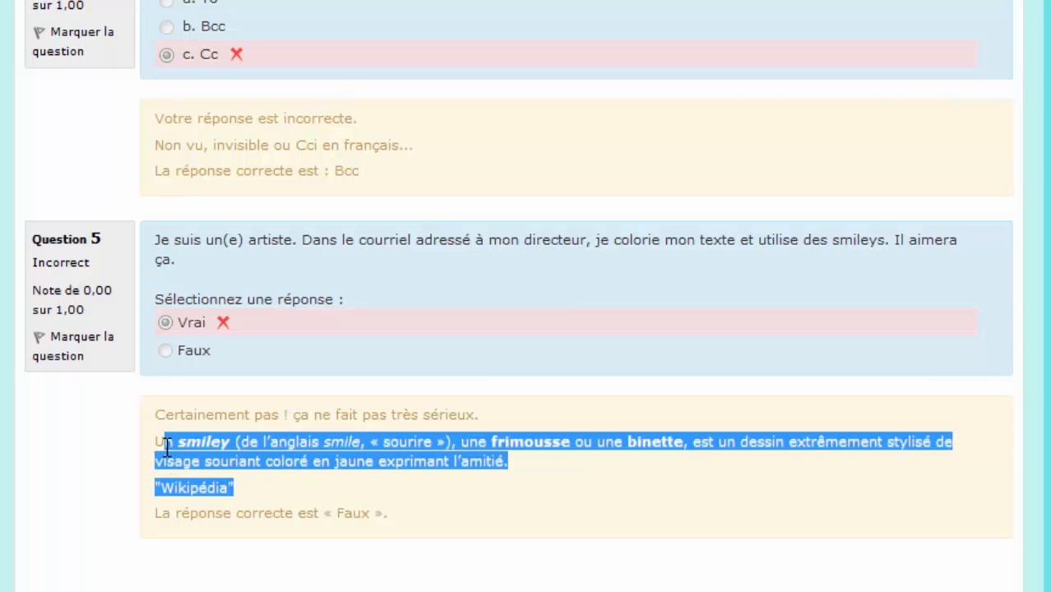